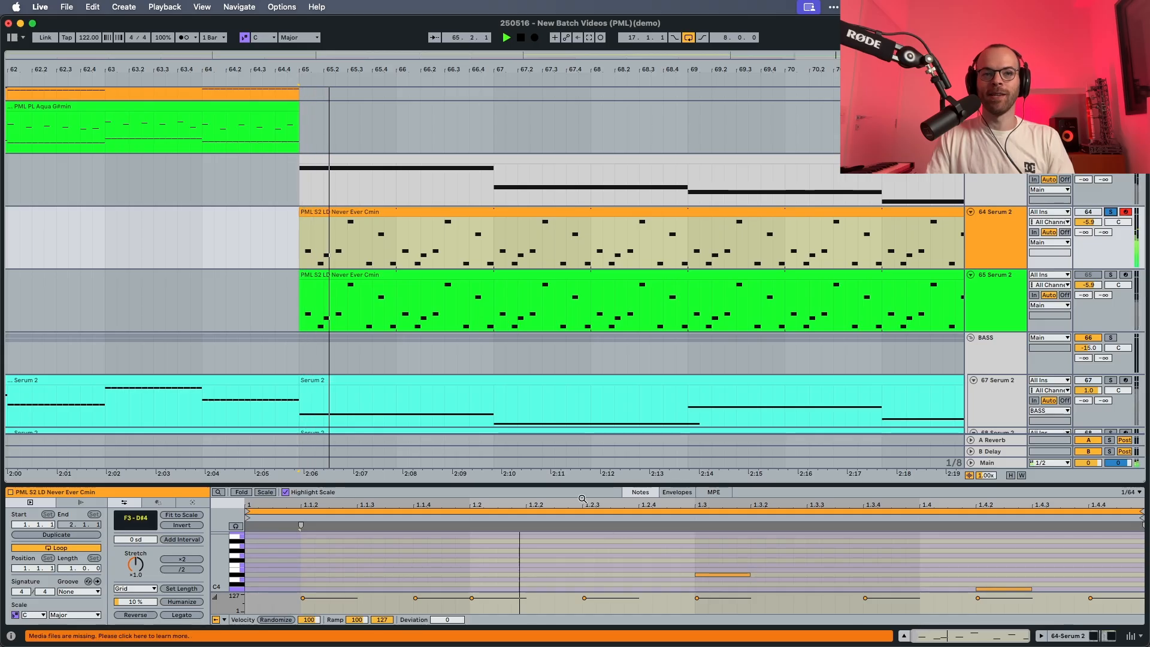
Solo the 65 Serum 2 track with the Init patch and audition its plain sound.
drag(568, 486, 568, 340)
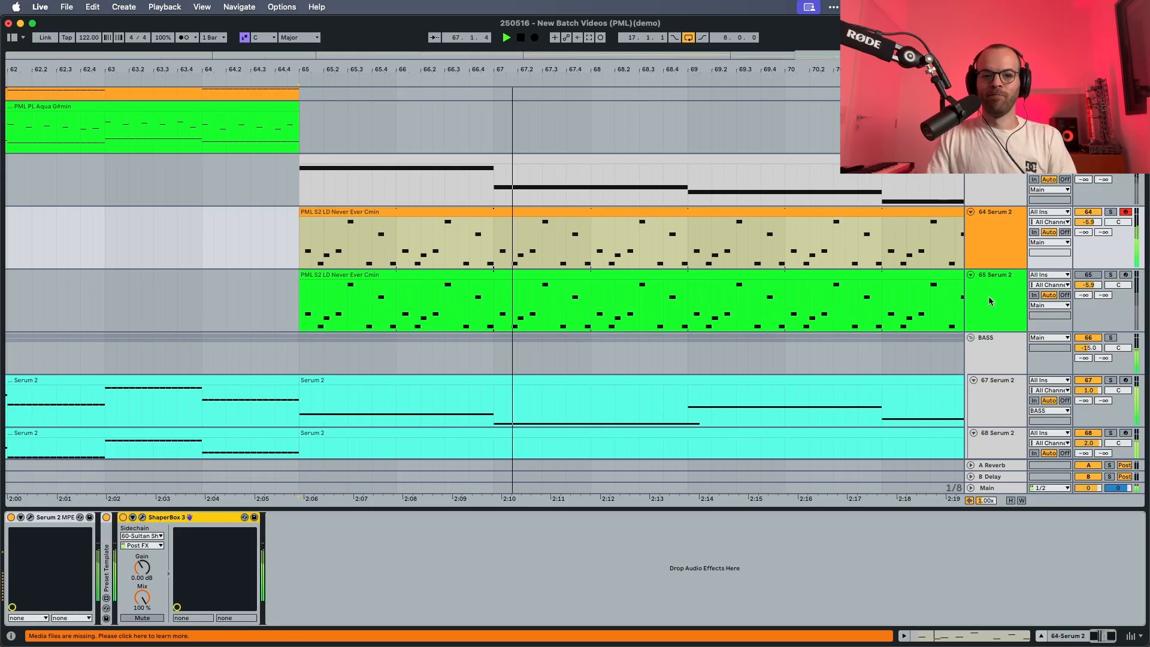
key(space)
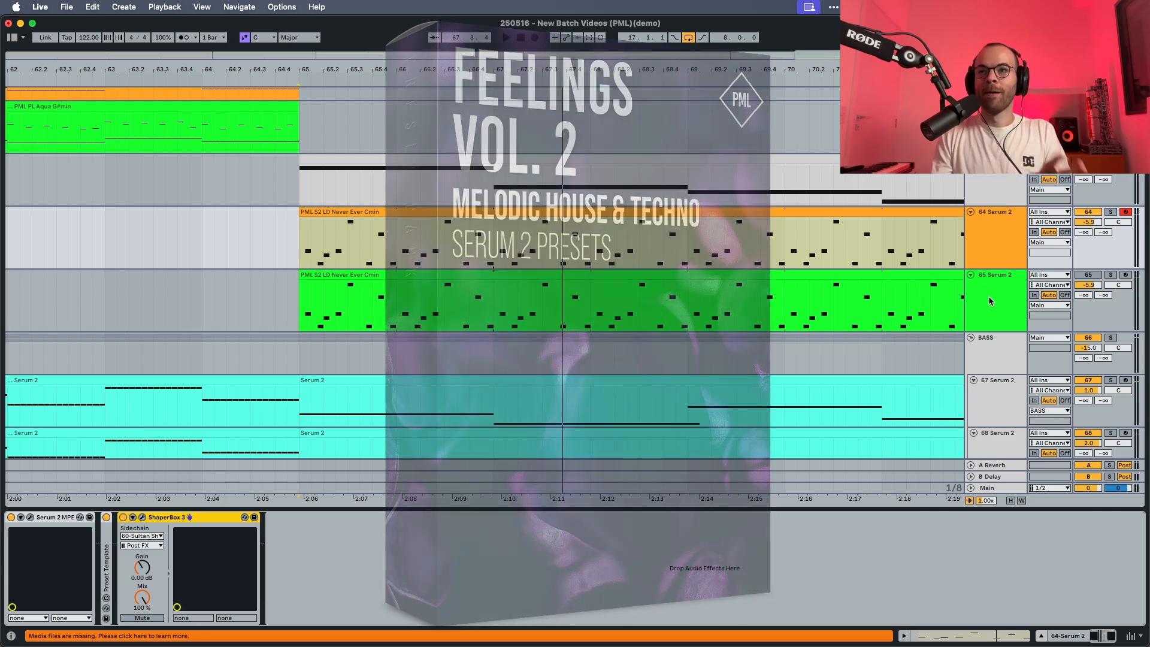
click(989, 296)
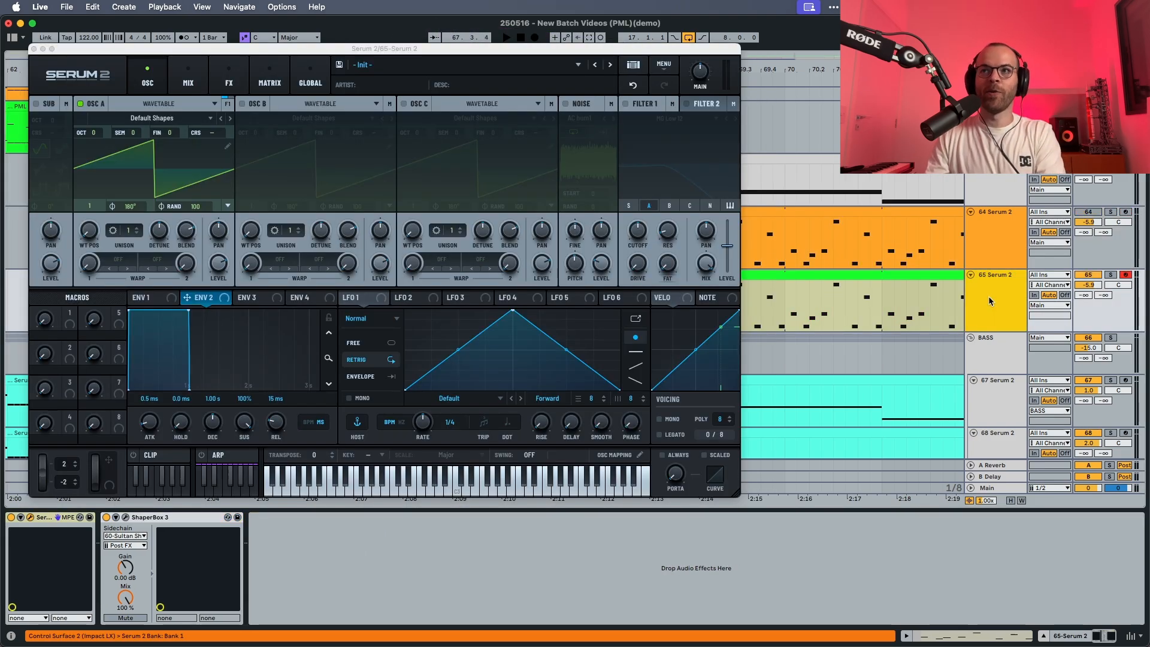
click(1112, 275)
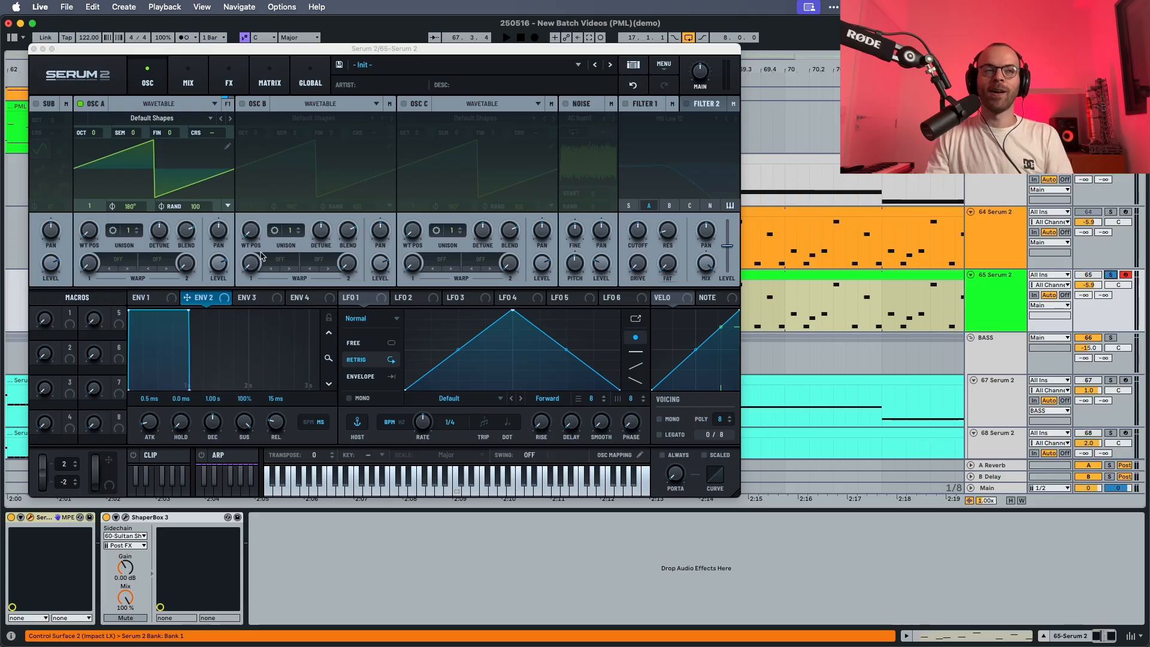
key(space)
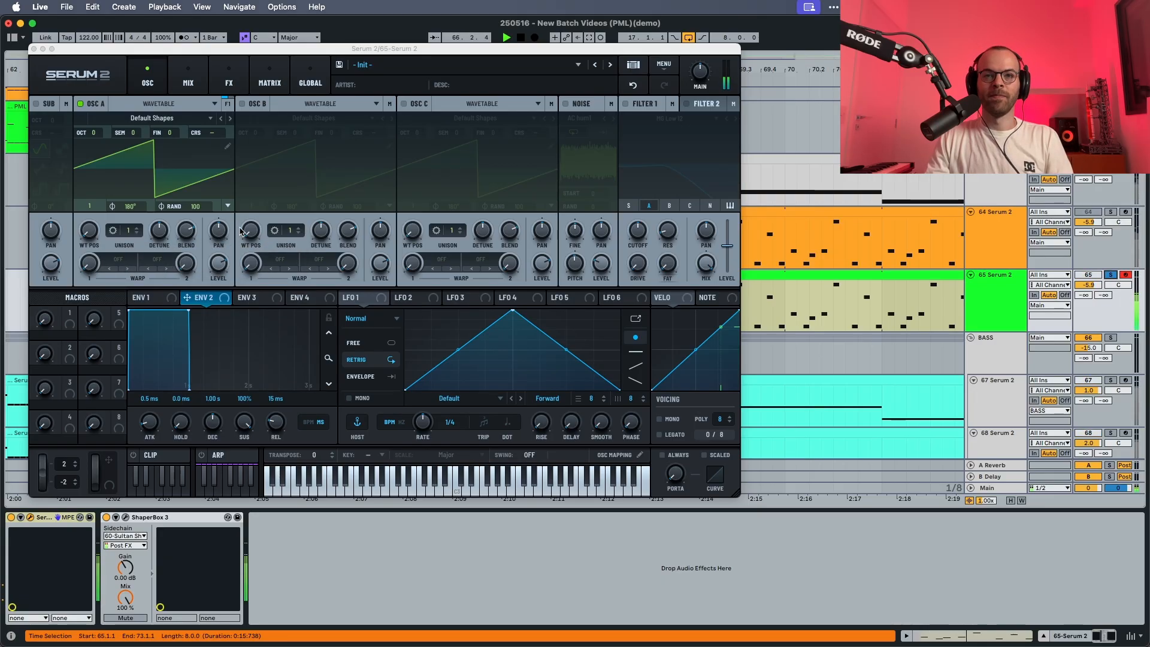
key(space)
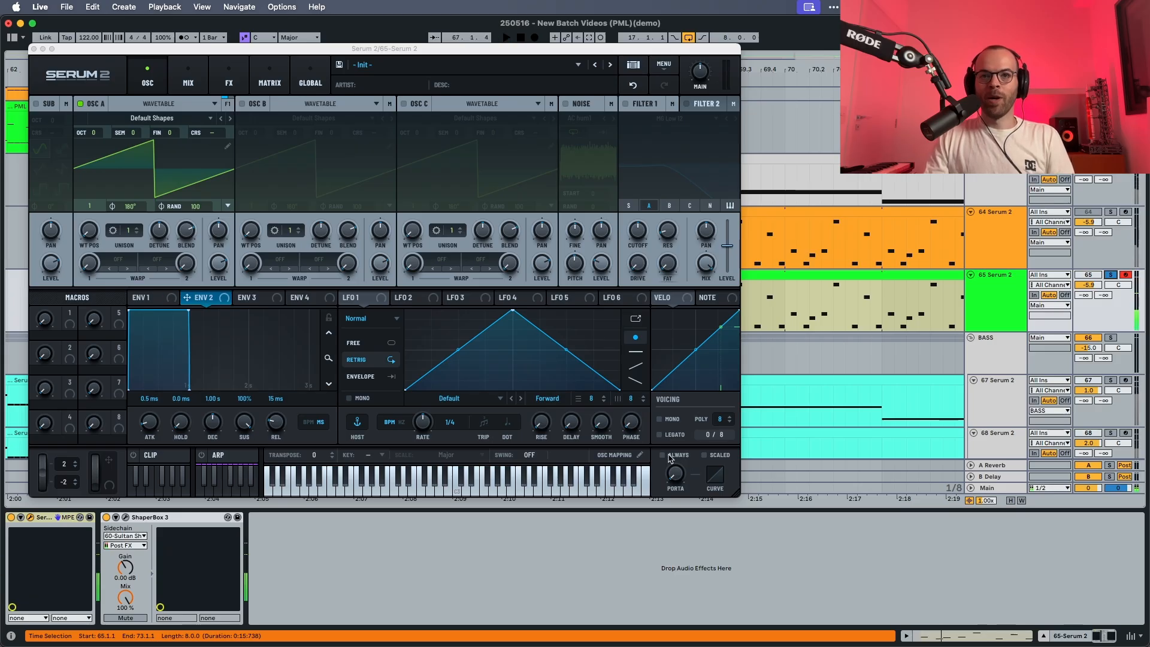
Enable always-on portamento in Serum 2, set the porta time to about 7.5 ms, and audition the glide.
click(668, 456)
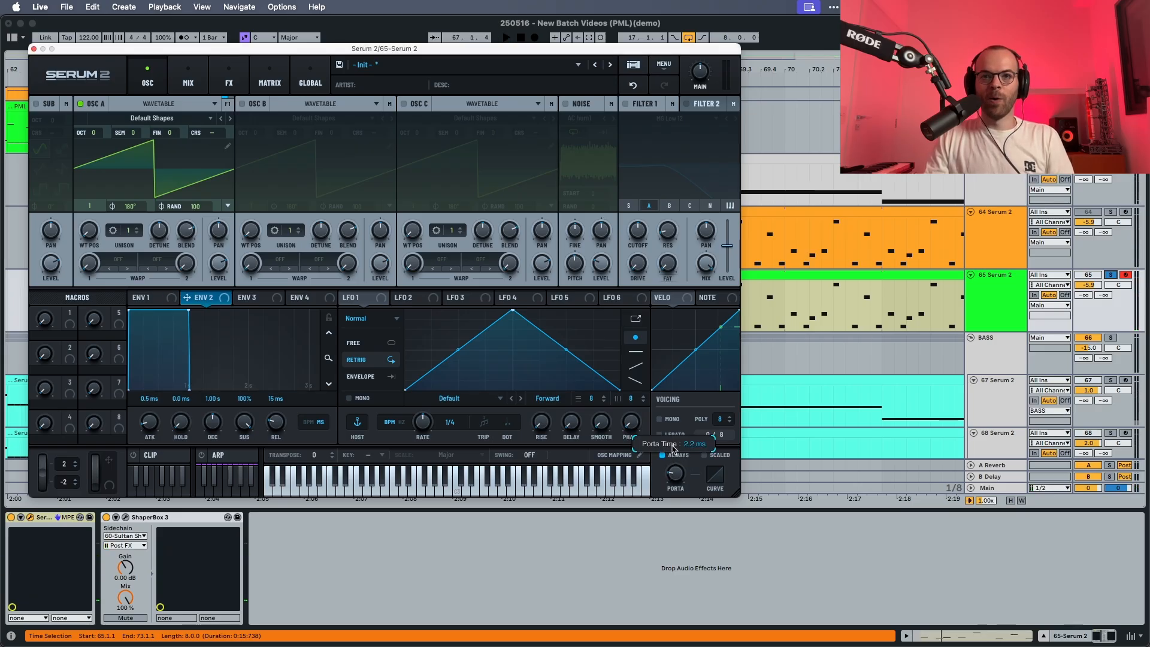
drag(674, 449, 675, 441)
key(space)
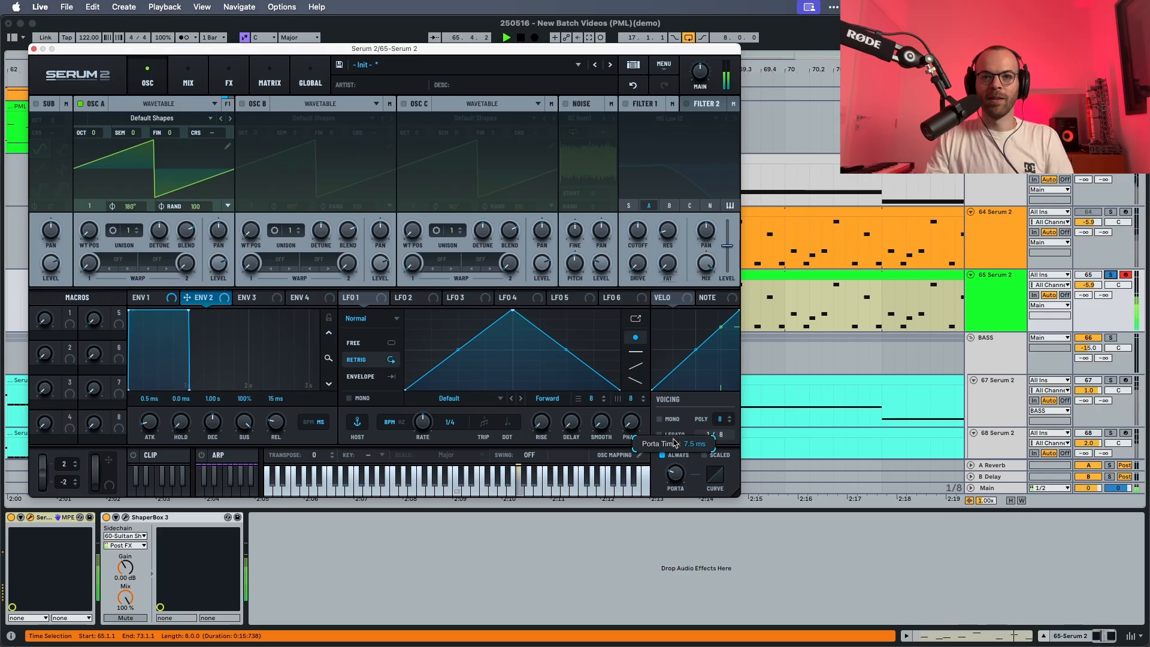
key(space)
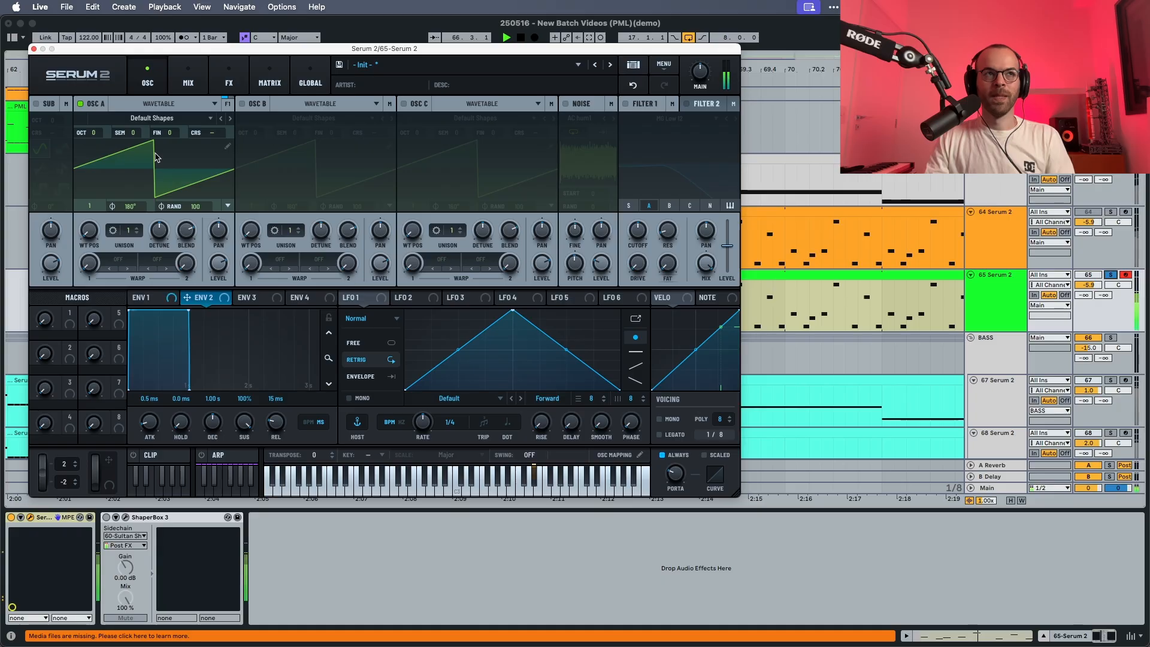
key(space)
Load the analog Basic Shapes wavetable into oscillator A and set its wavetable position to 2.
click(151, 119)
mouse_move(117, 131)
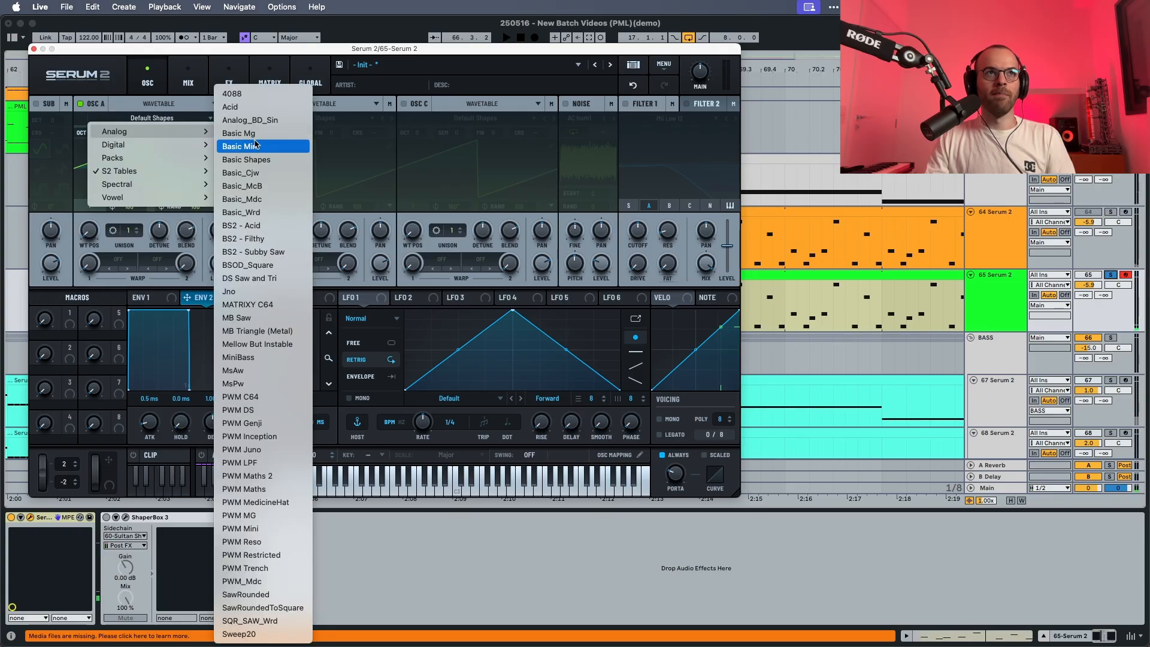
click(245, 171)
drag(90, 222, 89, 217)
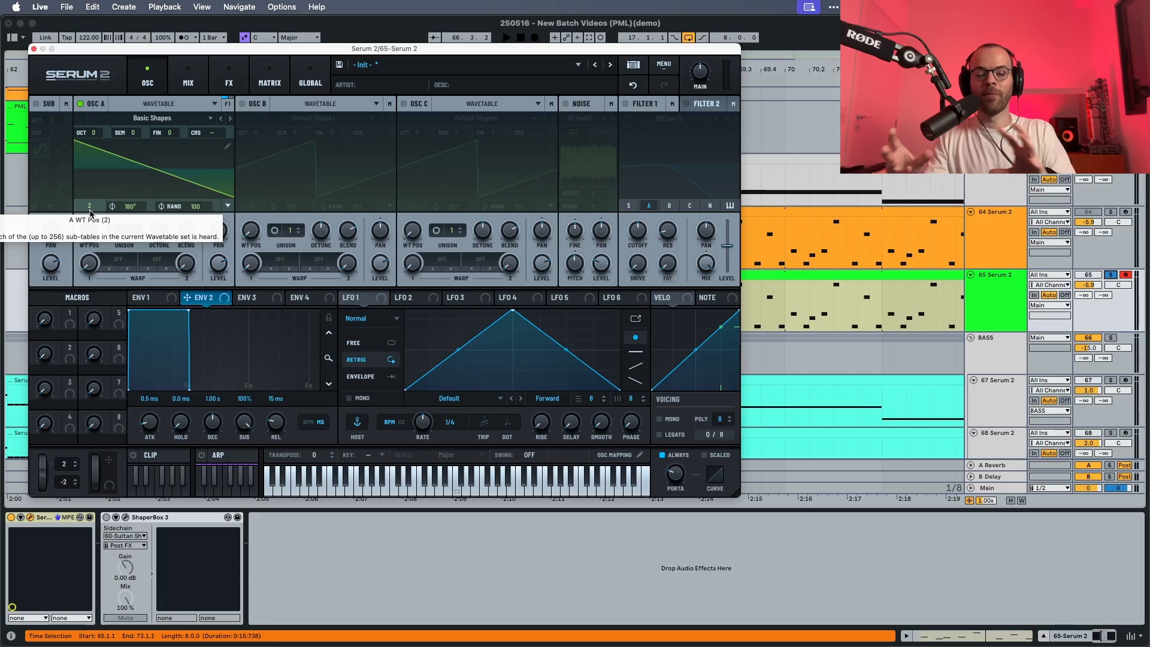
click(316, 77)
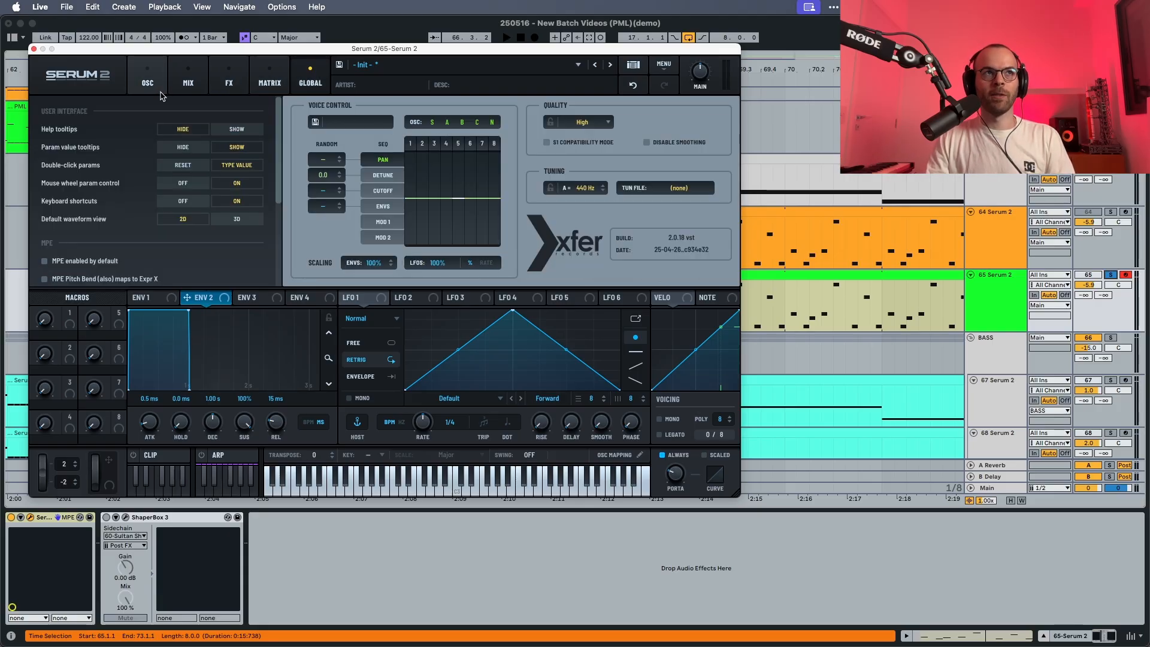
click(148, 79)
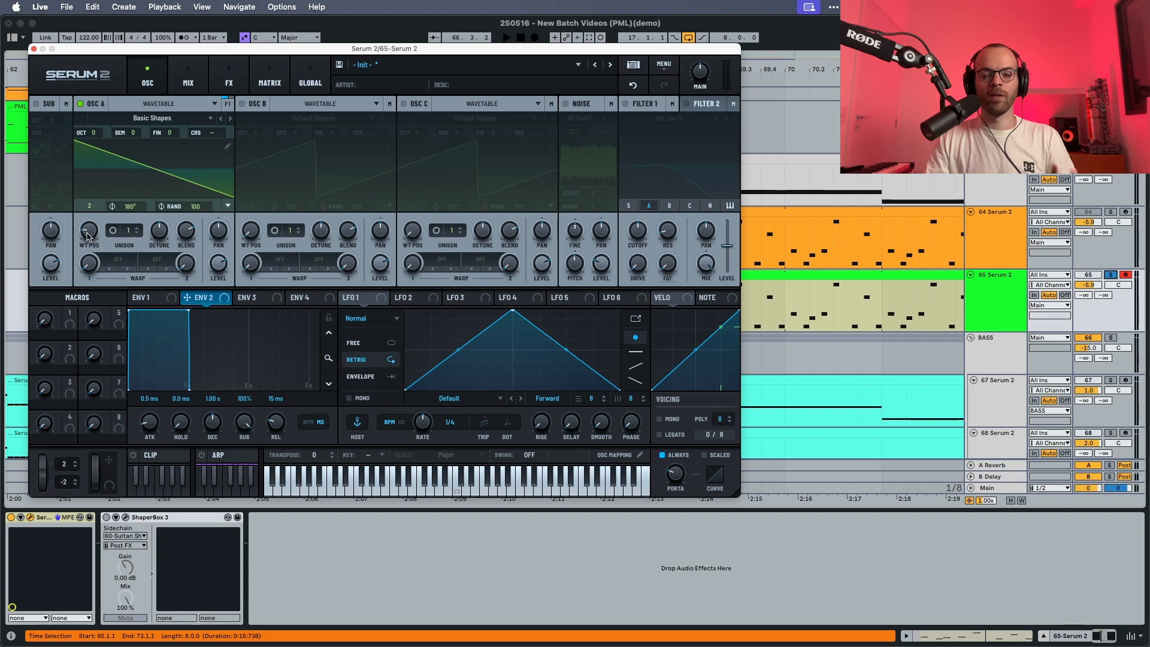
Set oscillator A's level to about 89% and its phase randomness to 0 while auditioning the sequence.
key(space)
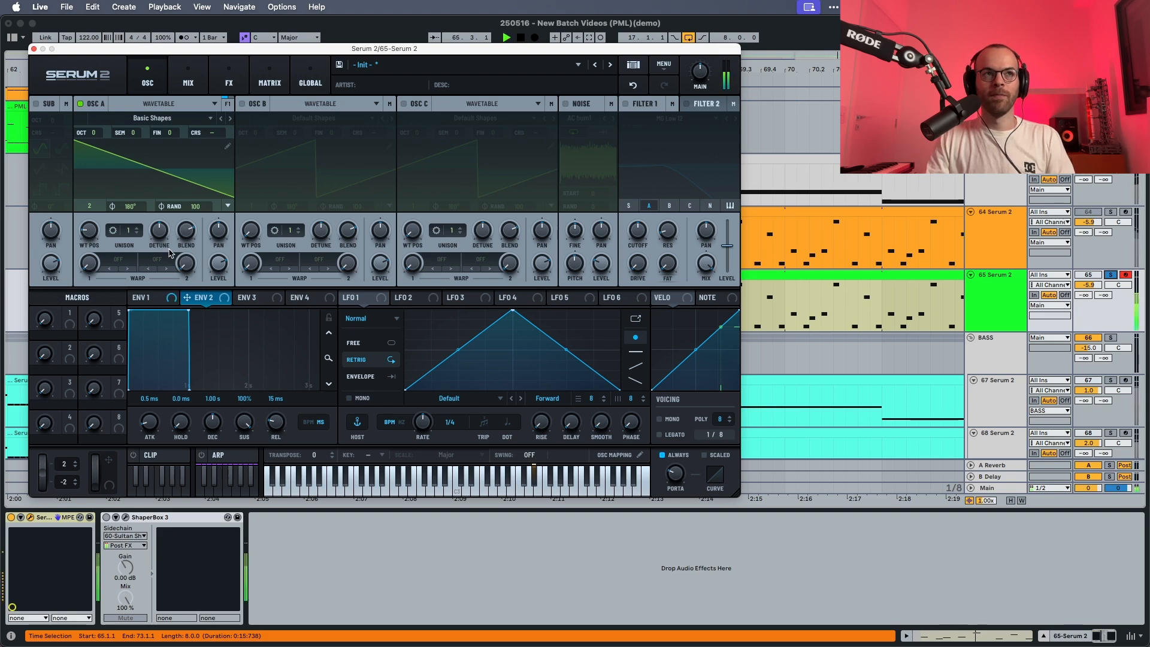
key(space)
scroll(211, 254, up, 1)
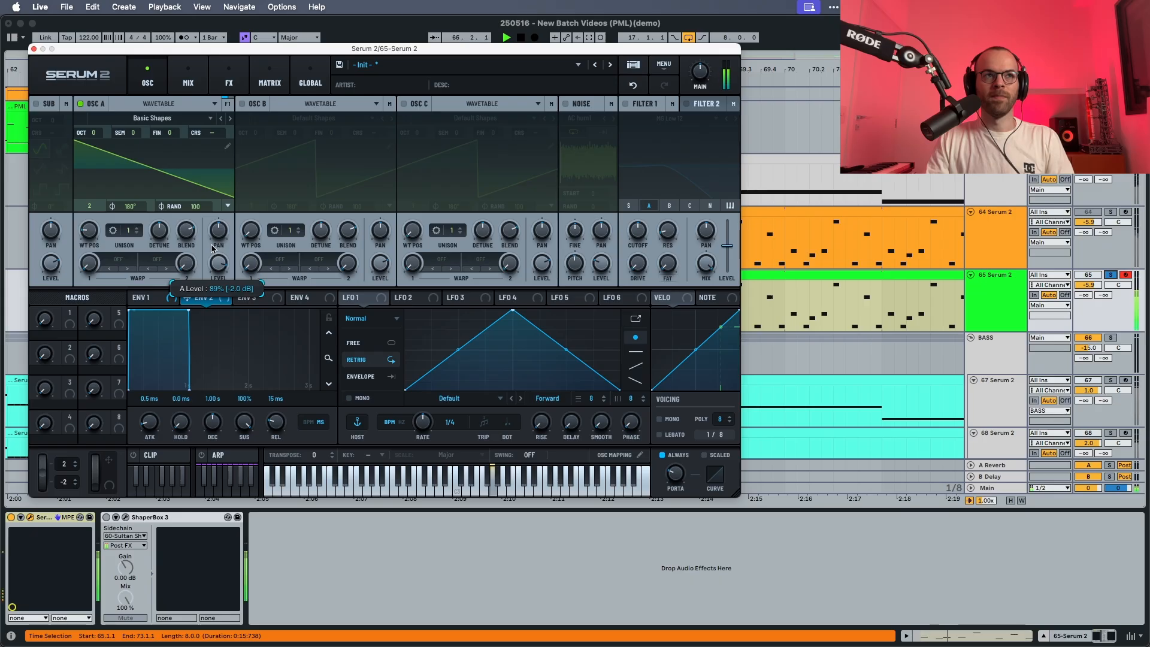
drag(197, 206, 206, 450)
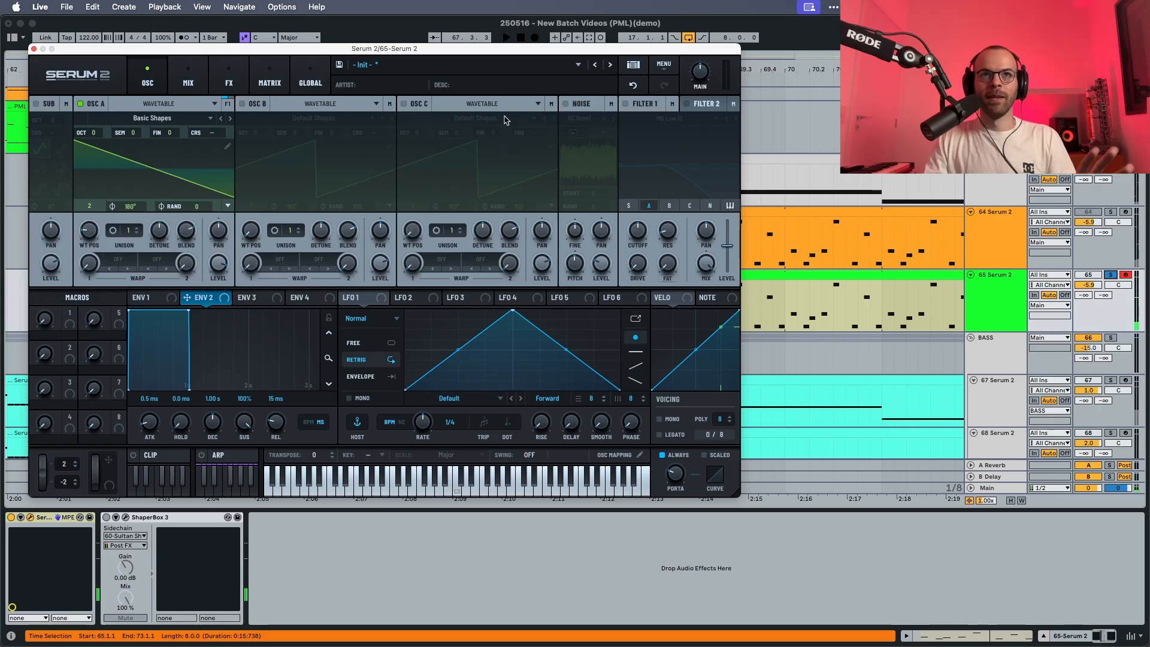
Enable the noise oscillator, load the analog AlphaNz sample, and audition the result.
click(565, 103)
click(576, 118)
mouse_move(666, 132)
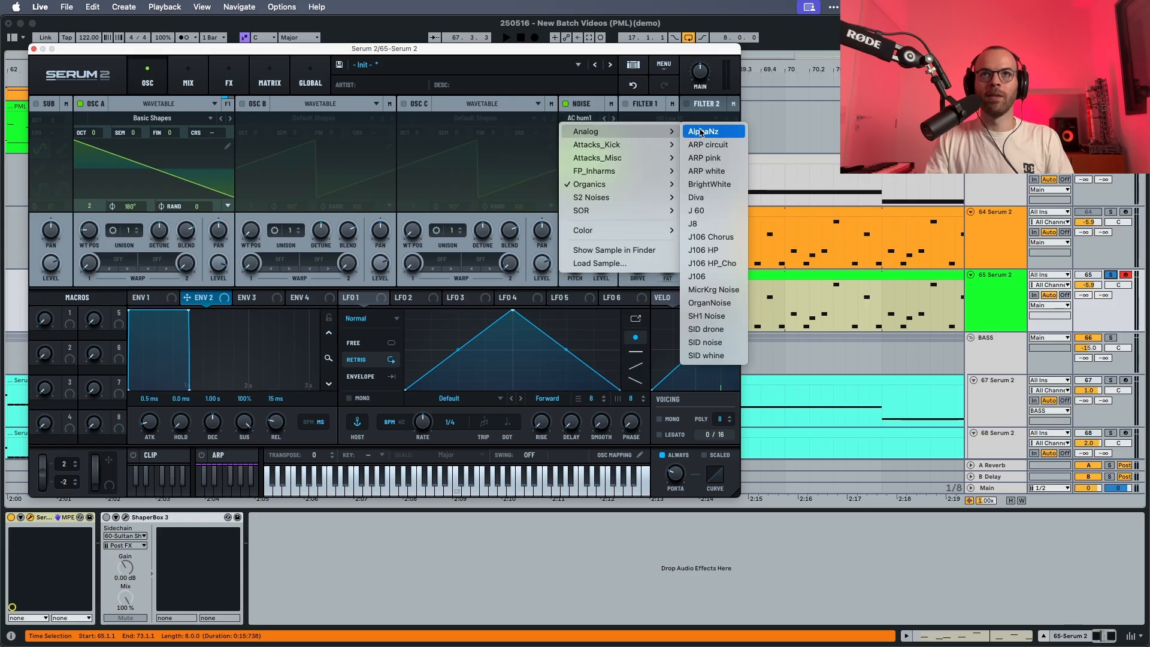
click(707, 132)
key(space)
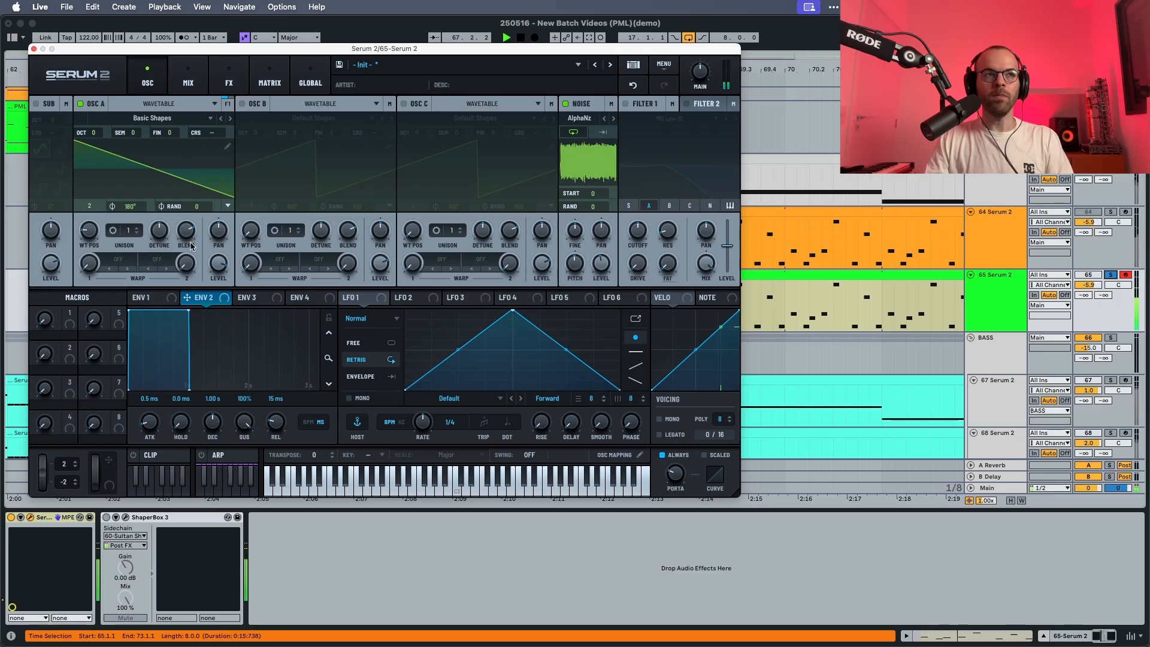
key(space)
Set oscillator A's first warp to linear FM from the noise oscillator and adjust its amount during playback.
click(115, 262)
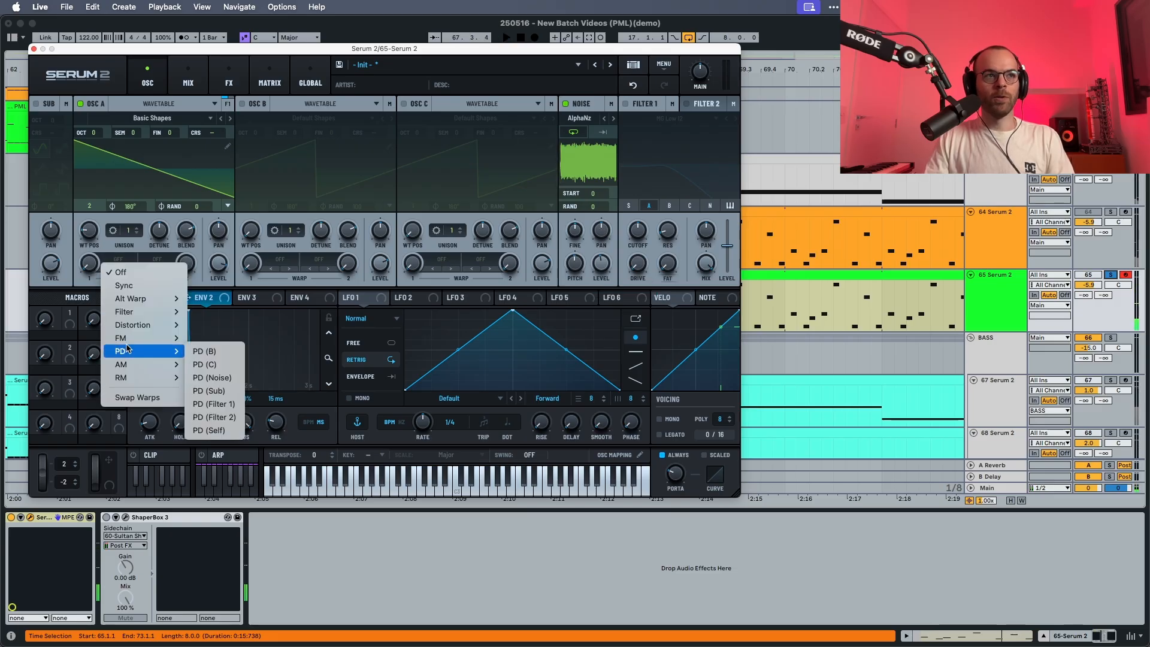
mouse_move(148, 340)
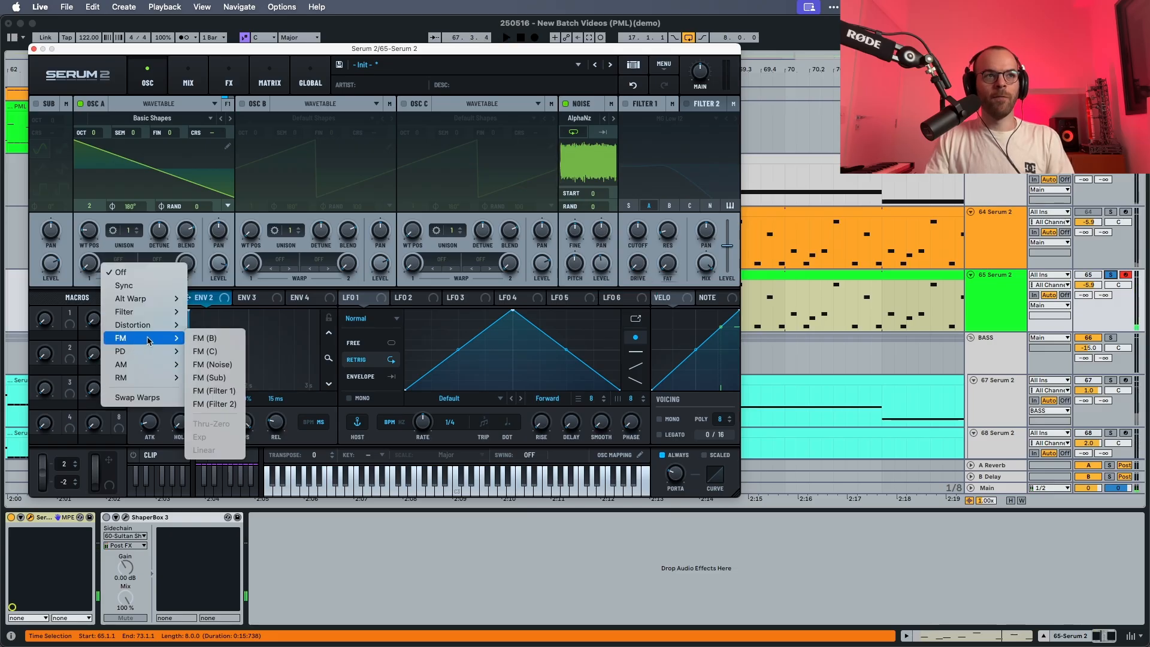
click(211, 364)
key(space)
click(118, 259)
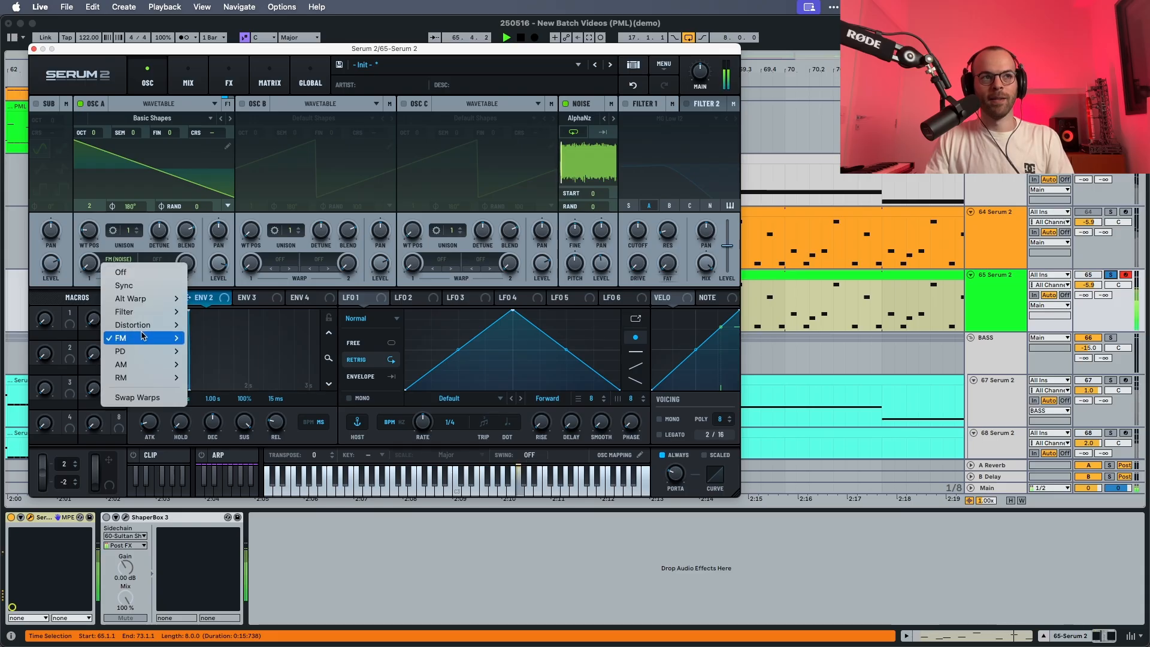
mouse_move(150, 338)
click(227, 451)
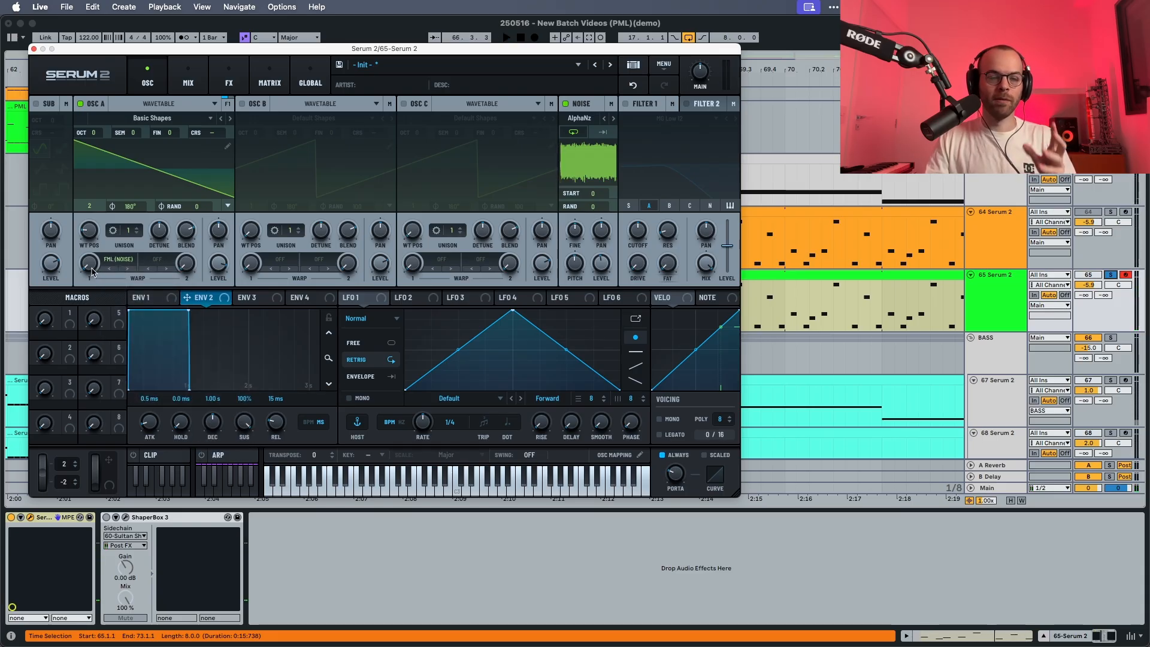
key(space)
drag(93, 272, 96, 214)
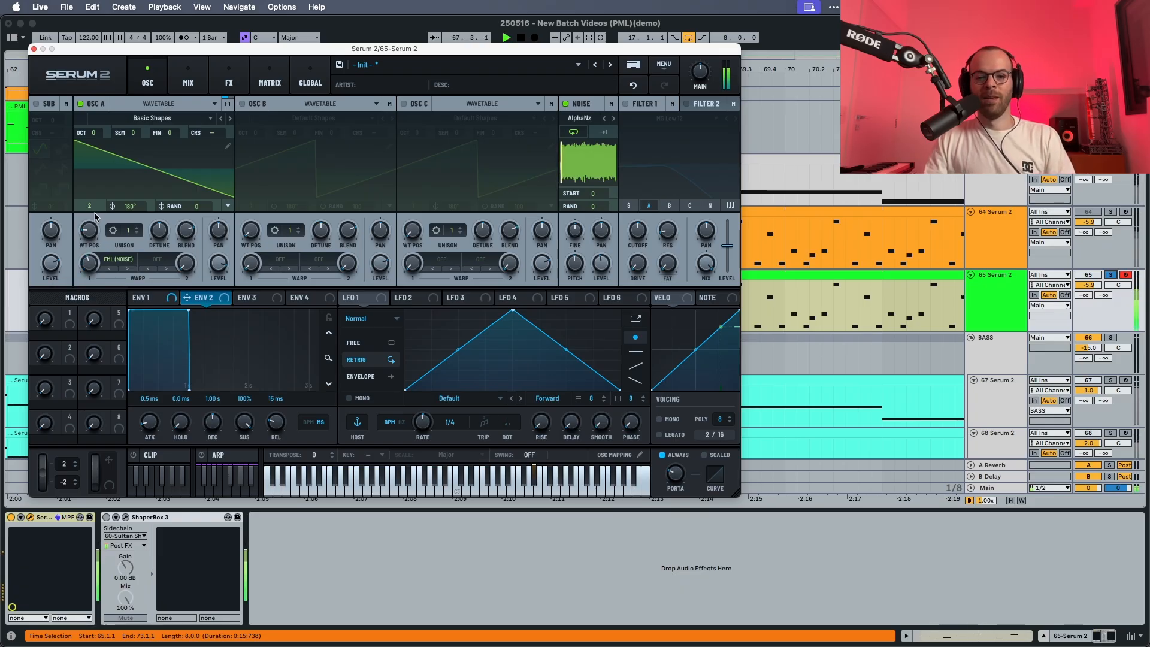
Shape envelope 1 with a 0.5 ms attack, 349 ms decay and -20.0 dB sustain.
click(156, 299)
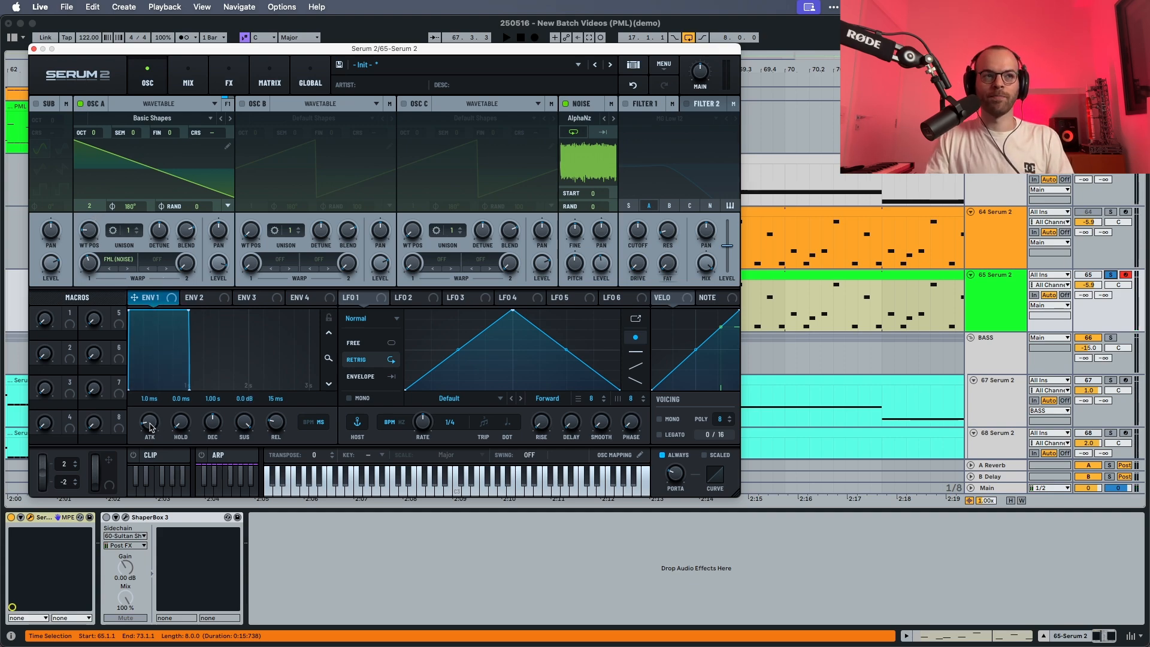
key(space)
drag(150, 427, 150, 429)
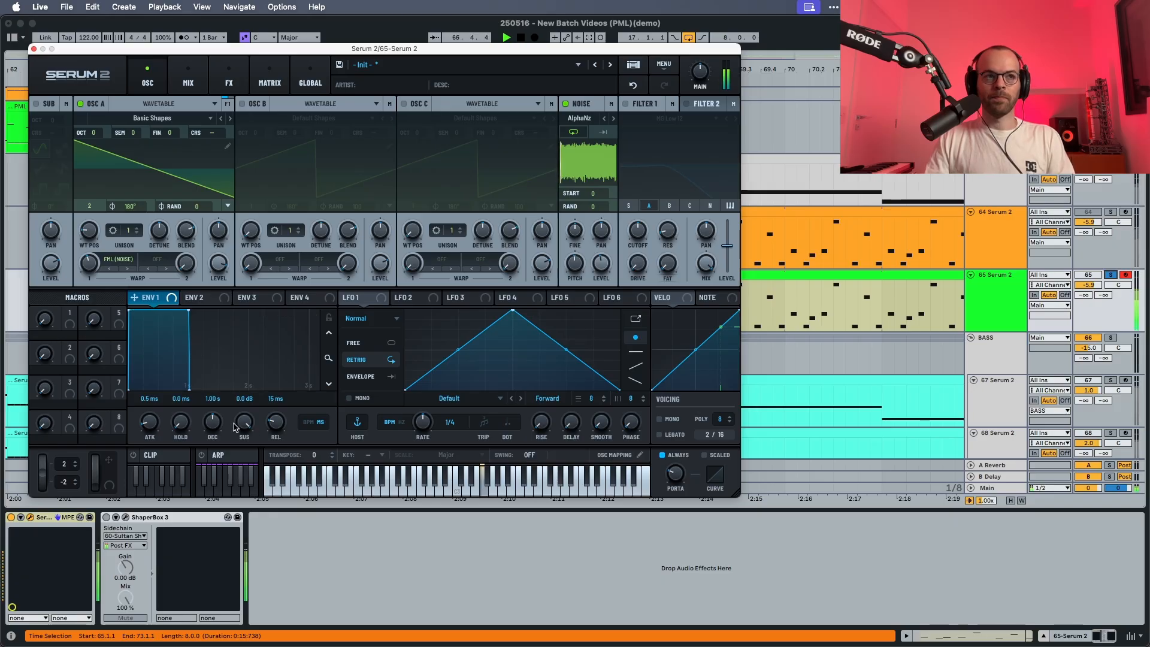
key(space)
drag(210, 424, 238, 519)
key(space)
key(space)
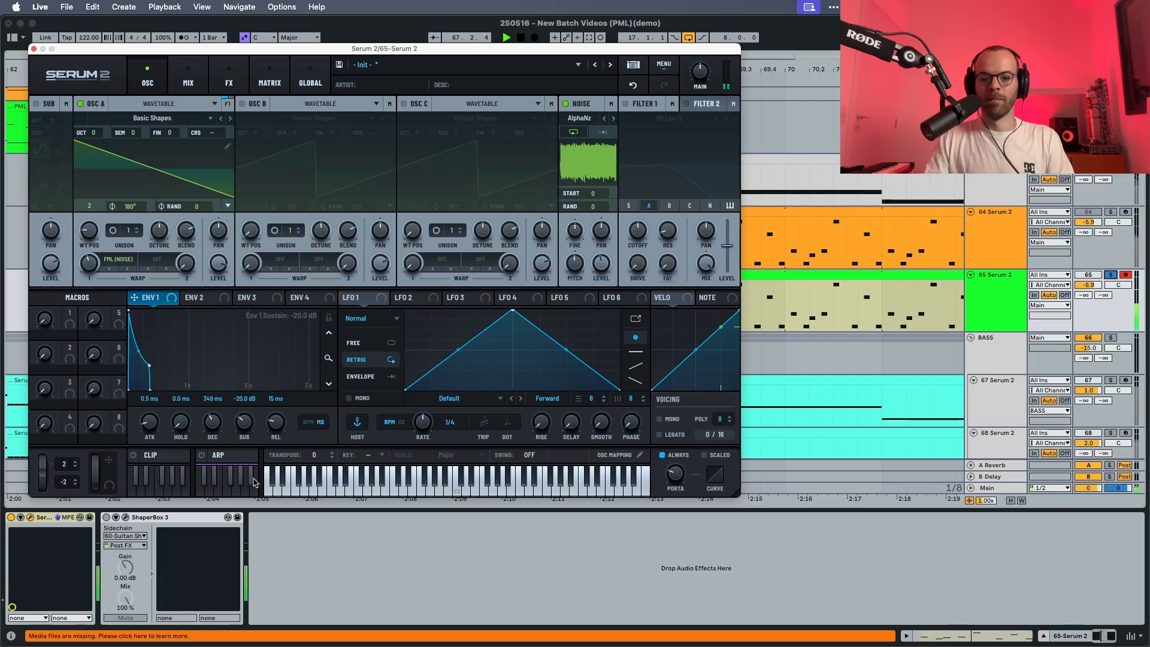
key(space)
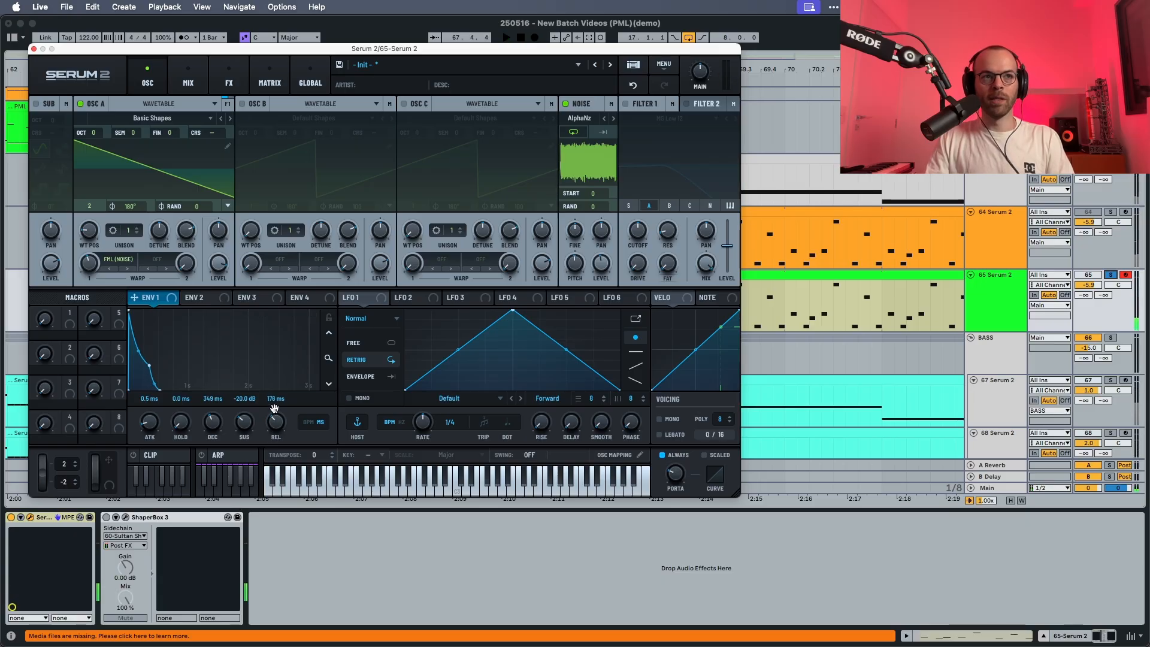
Set envelope 1's release to 176 ms and audition the shaped sound.
key(space)
drag(274, 408, 275, 412)
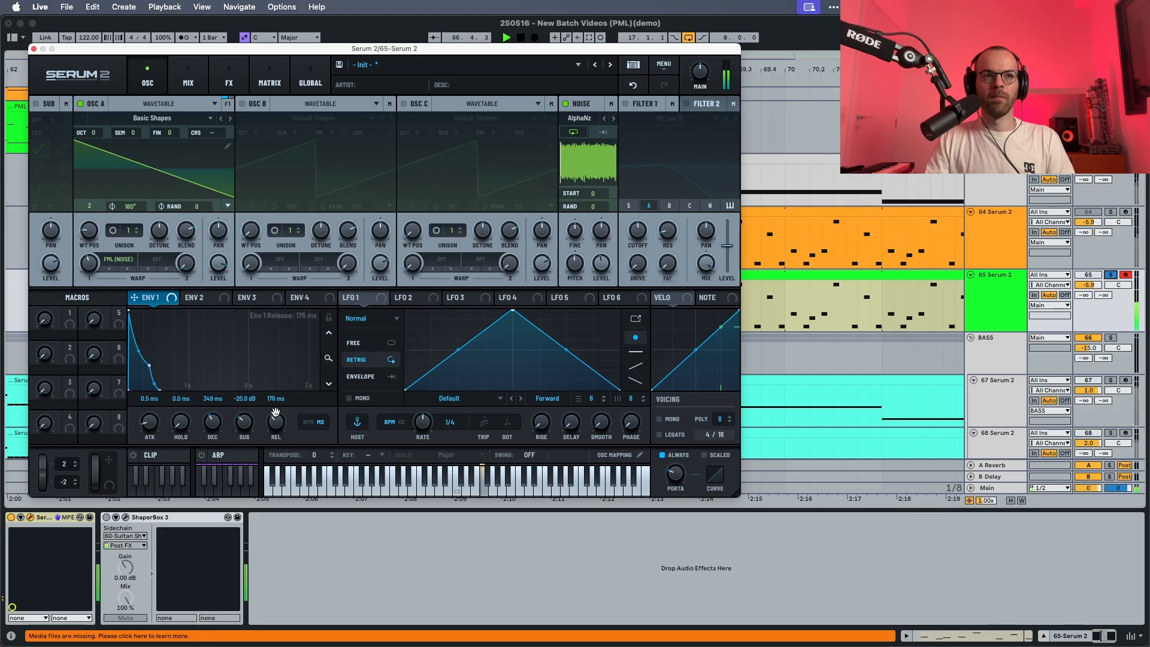
key(space)
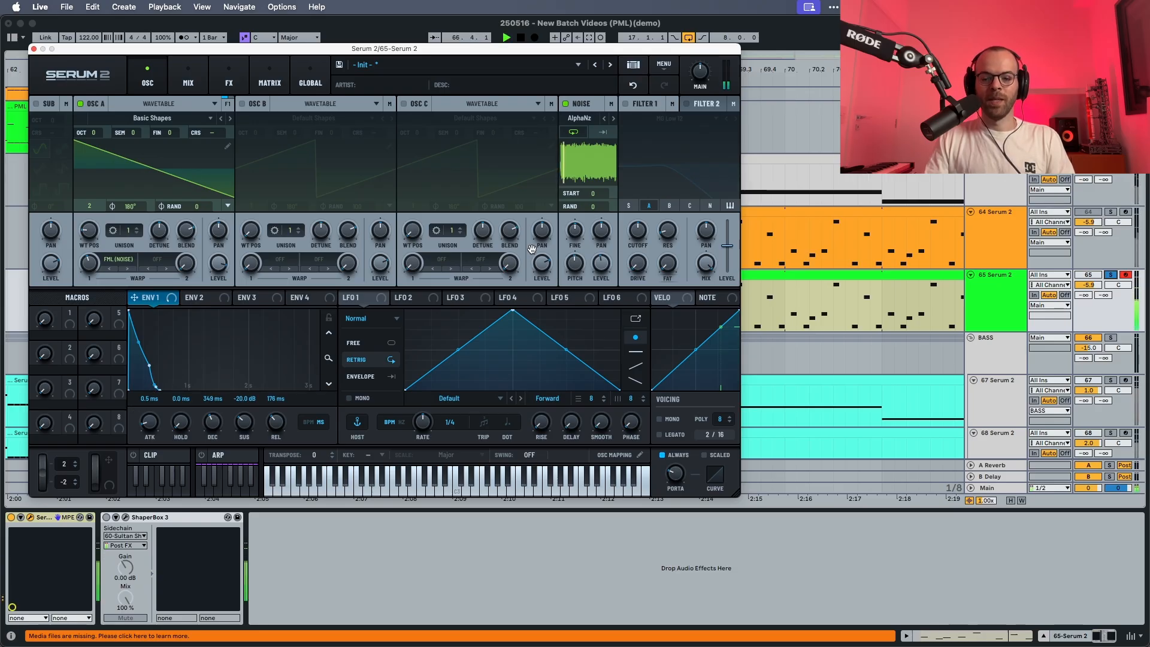
key(space)
Enable Filter 1 as MG Low 18 and route the noise oscillator through it together with oscillator A.
click(625, 103)
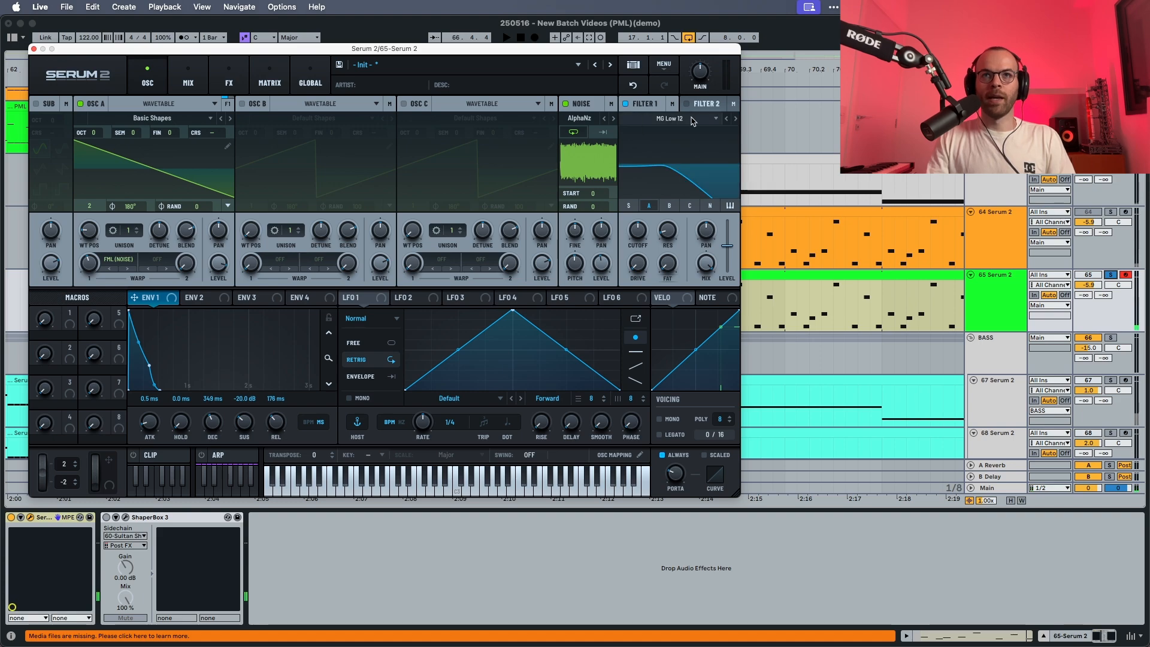
key(space)
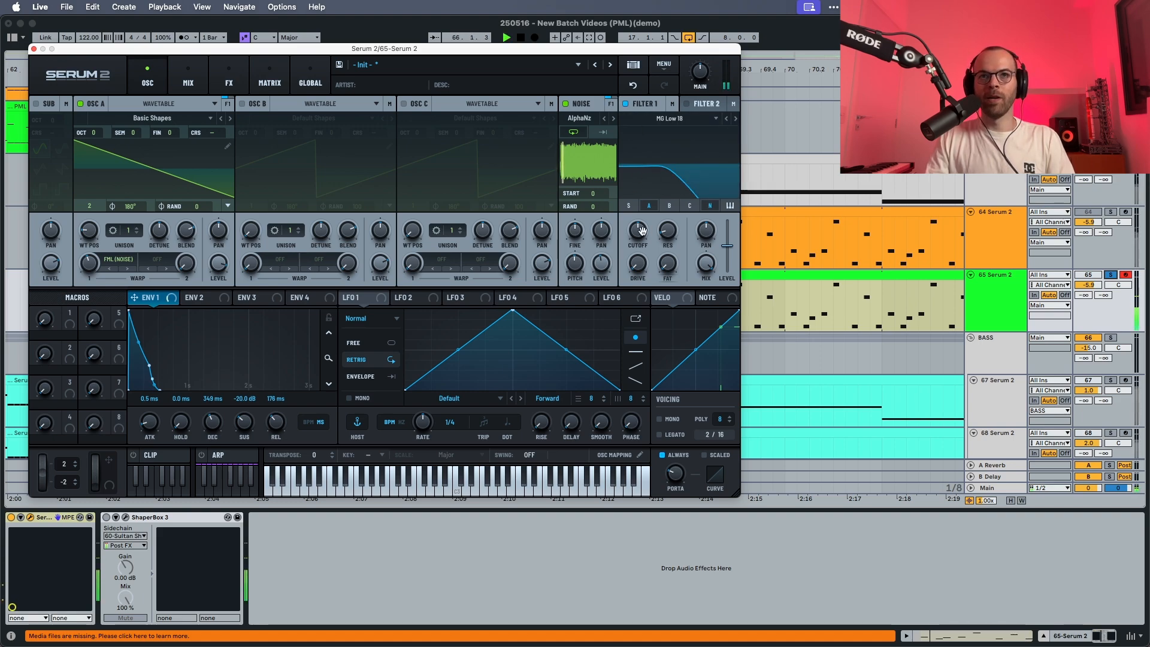
Raise Filter 1's cutoff and drive while the sequence plays.
mouse_move(638, 229)
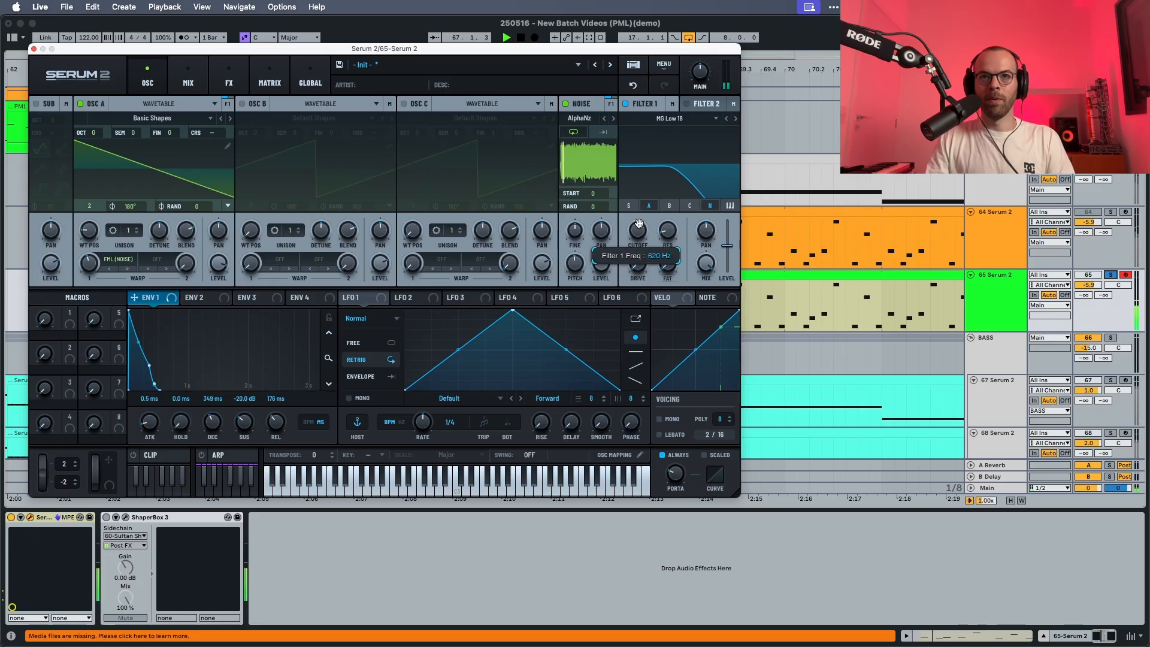
drag(639, 223, 642, 219)
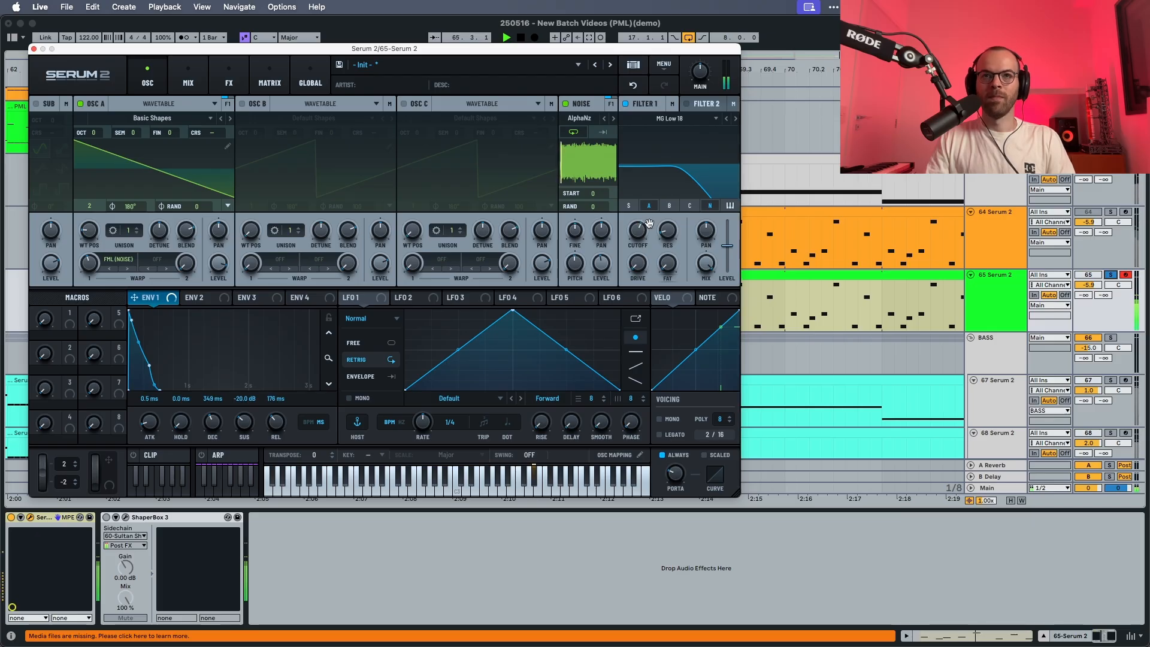
mouse_move(672, 239)
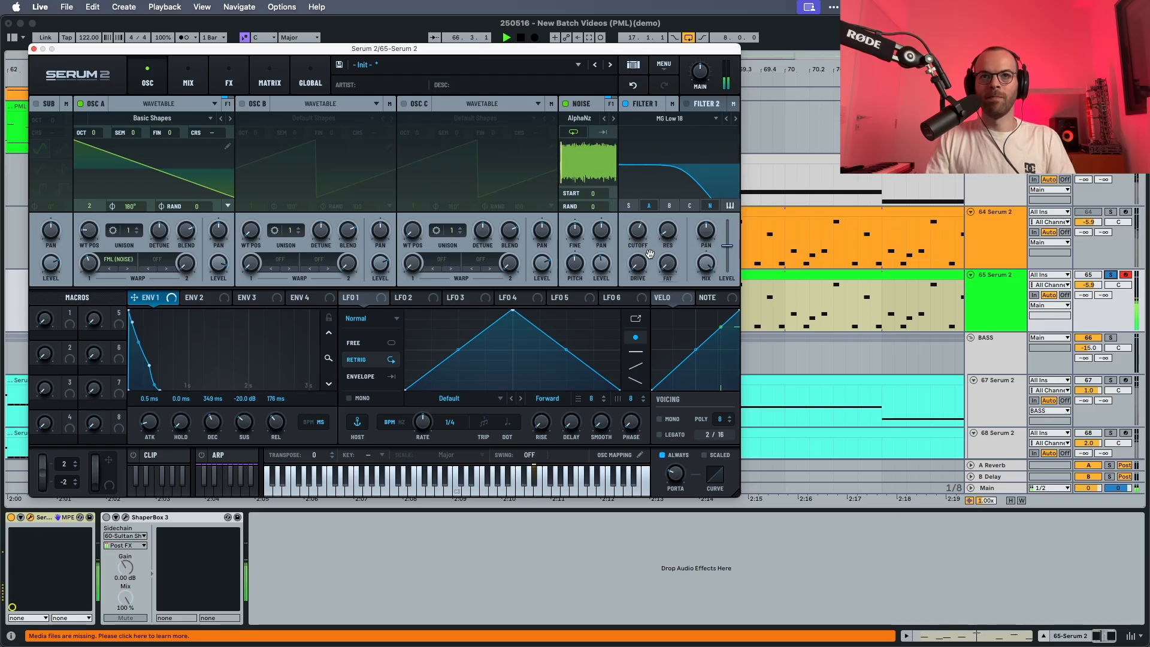
drag(639, 261, 639, 253)
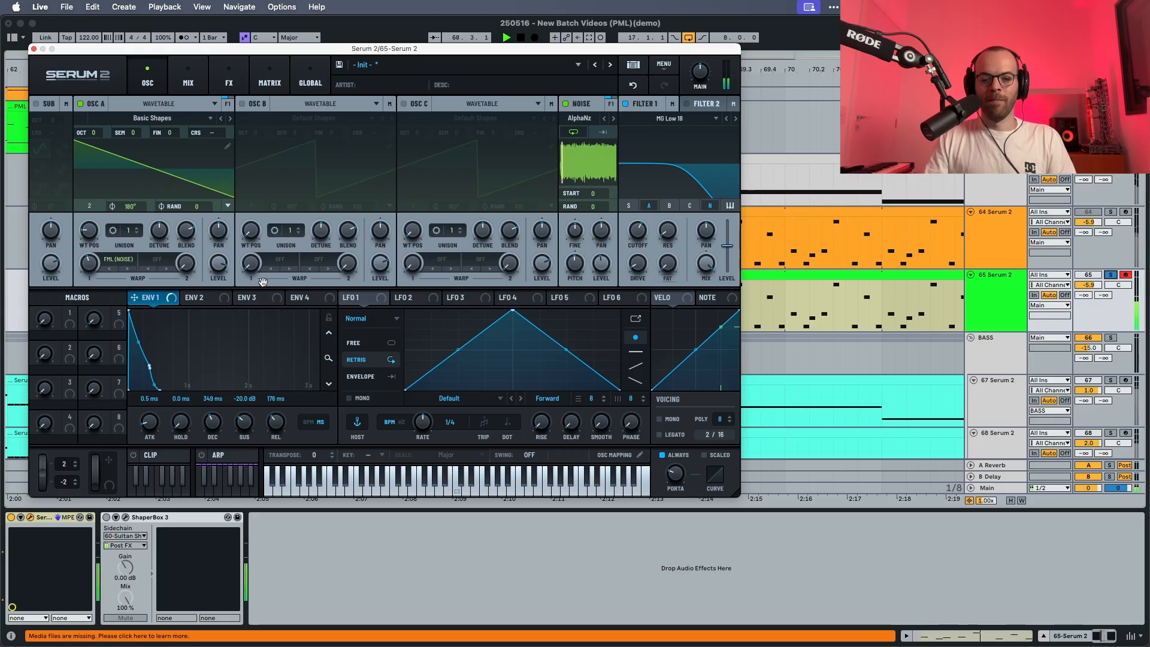
Modulate Filter 1's cutoff with envelope 2 at about 21% while the sequence plays.
key(space)
click(211, 299)
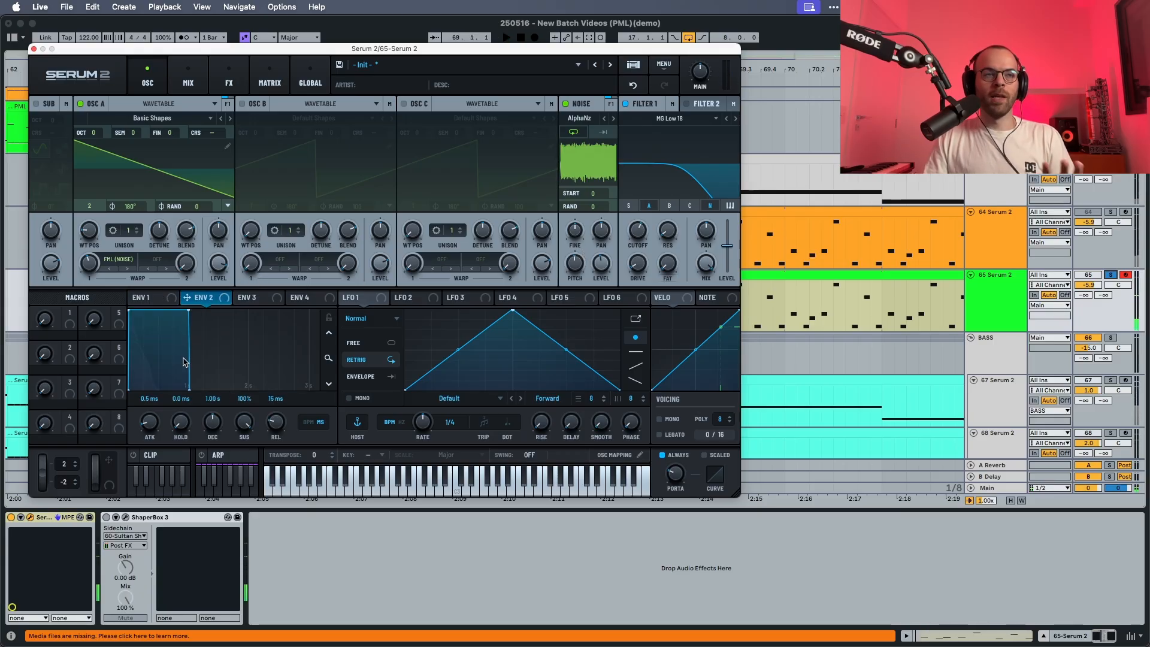
drag(224, 300, 642, 229)
key(space)
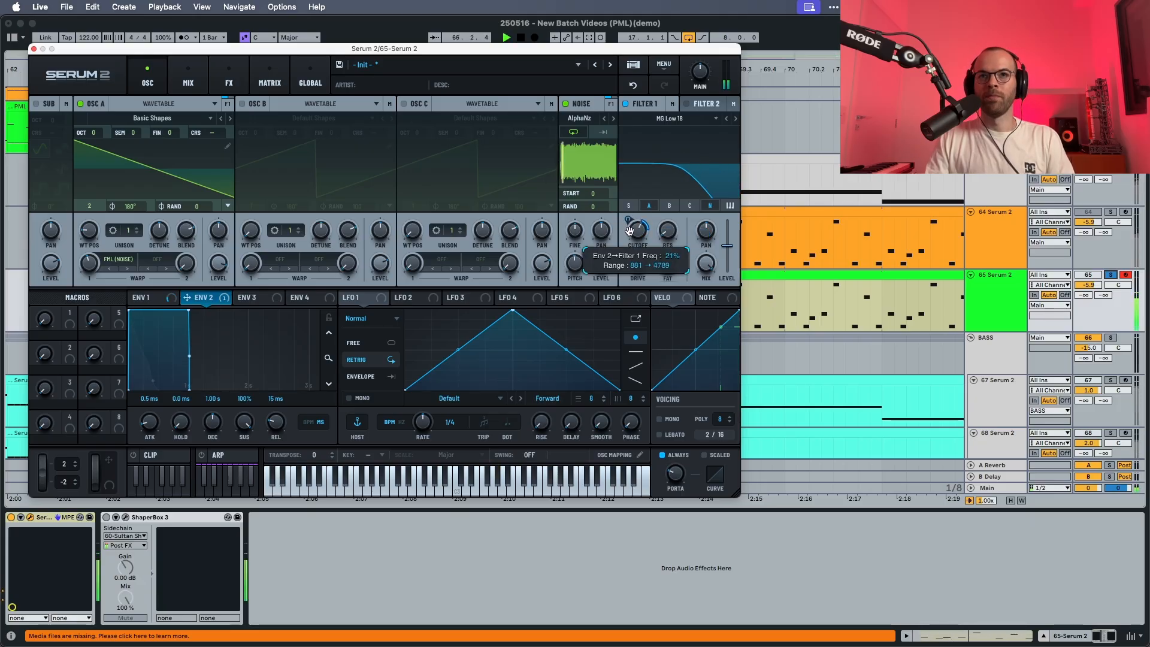
drag(630, 230, 629, 232)
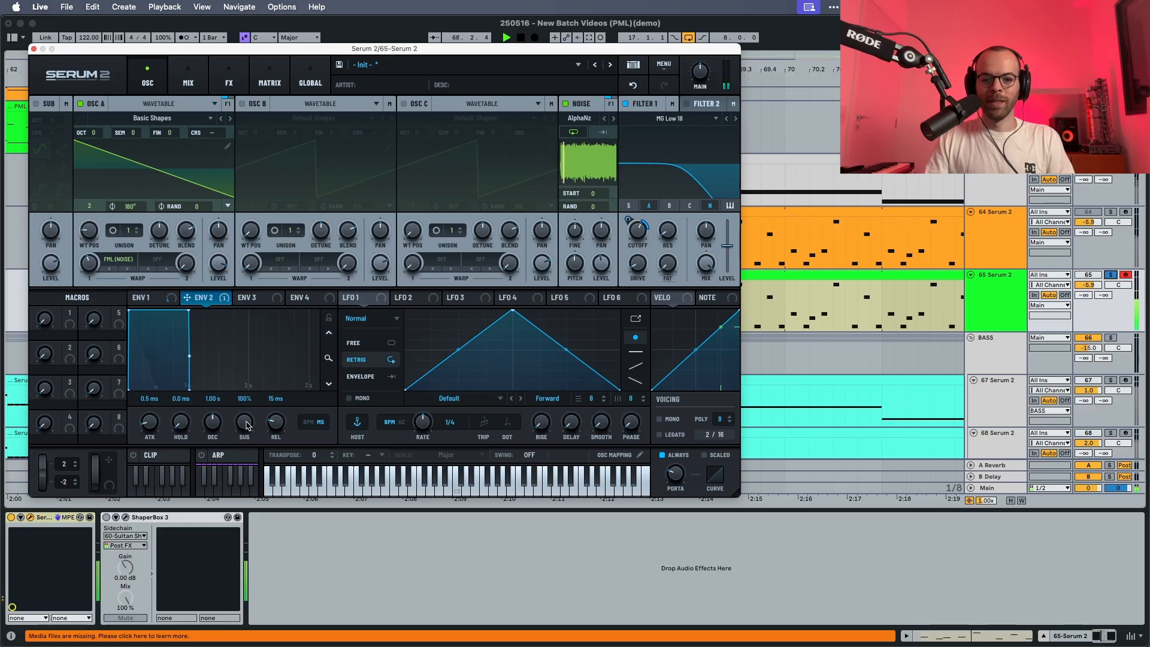
Shape envelope 2 with 14% sustain, 126 ms release and 9.48 s decay, and audition the result.
drag(246, 426, 240, 502)
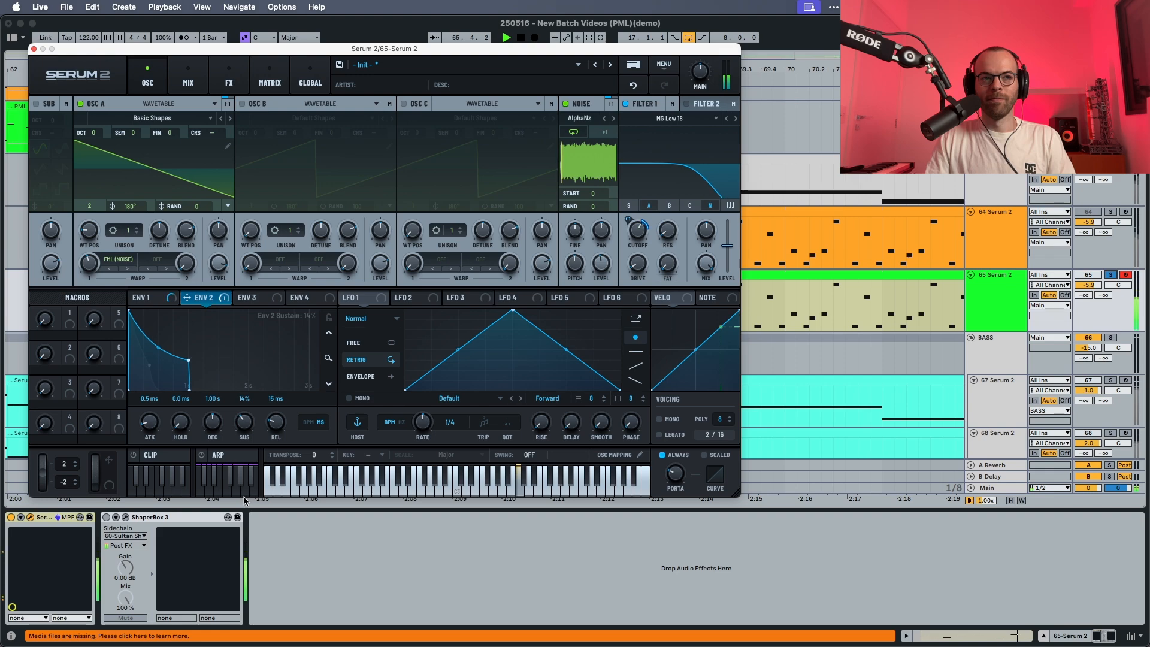
drag(274, 431, 273, 414)
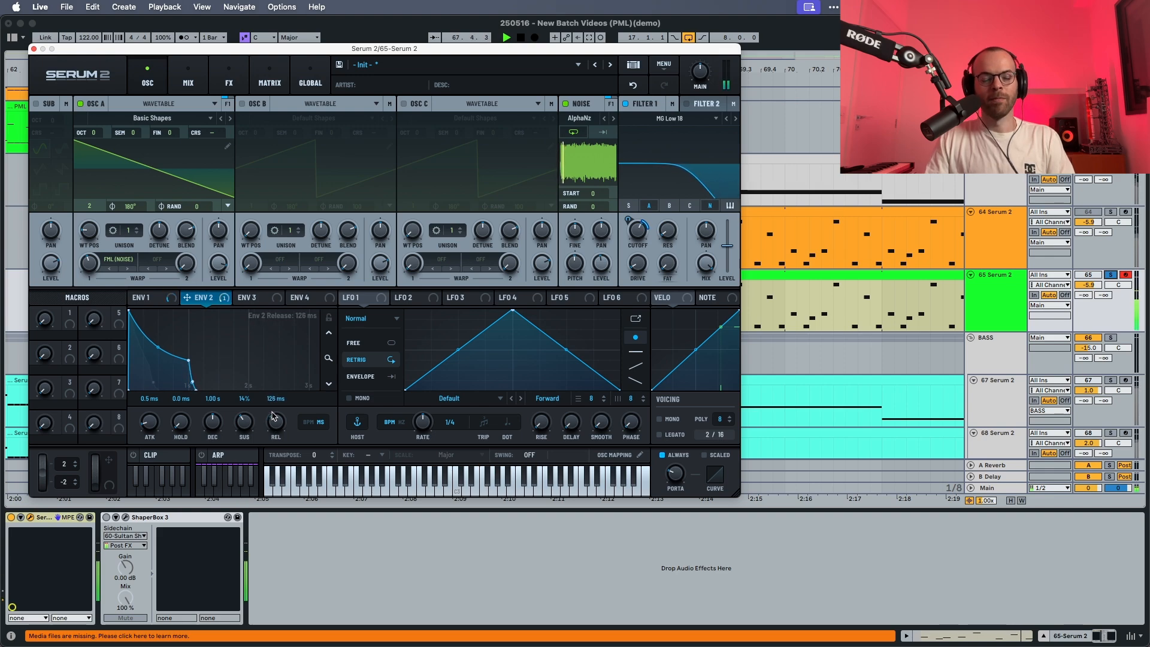
key(space)
mouse_move(207, 419)
mouse_down()
mouse_move(220, 391)
mouse_move(225, 432)
mouse_up()
key(space)
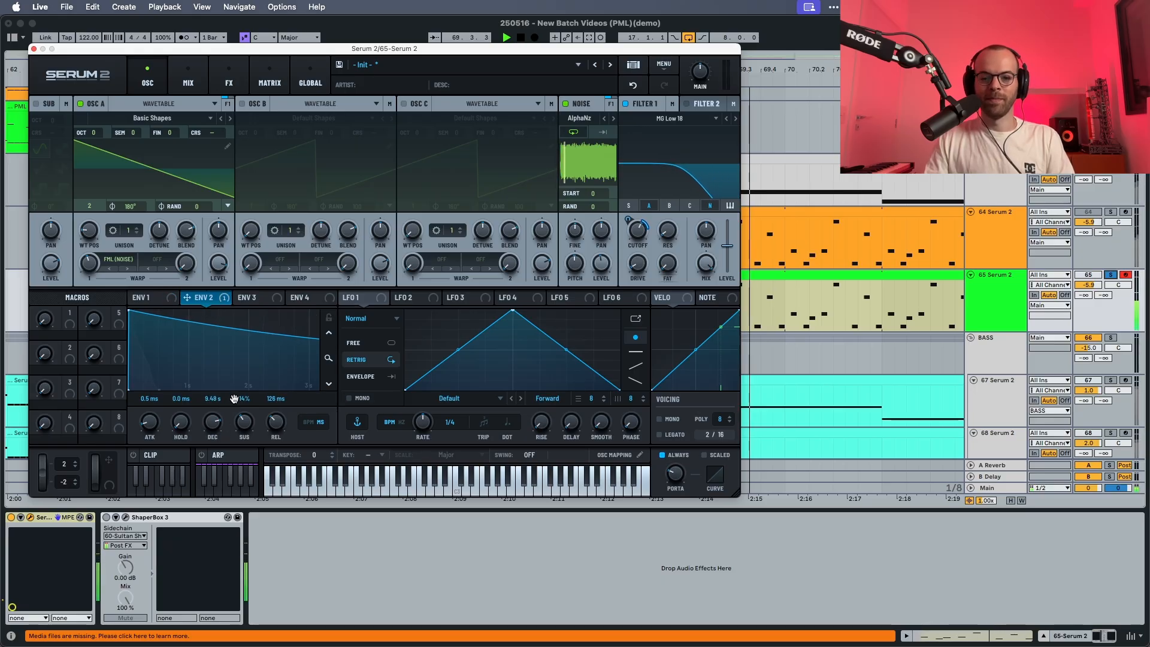
key(space)
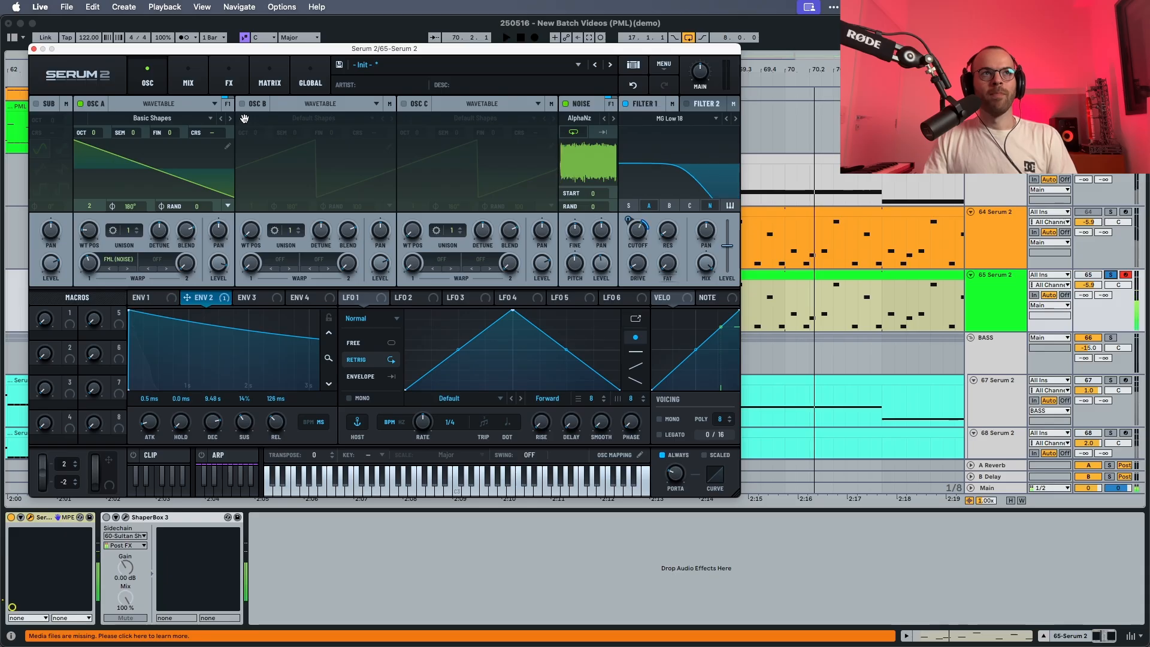
Add a Hyper/Dimension effect, lower its Hyper mix and set its Dimension mix to 40%.
click(235, 72)
click(43, 125)
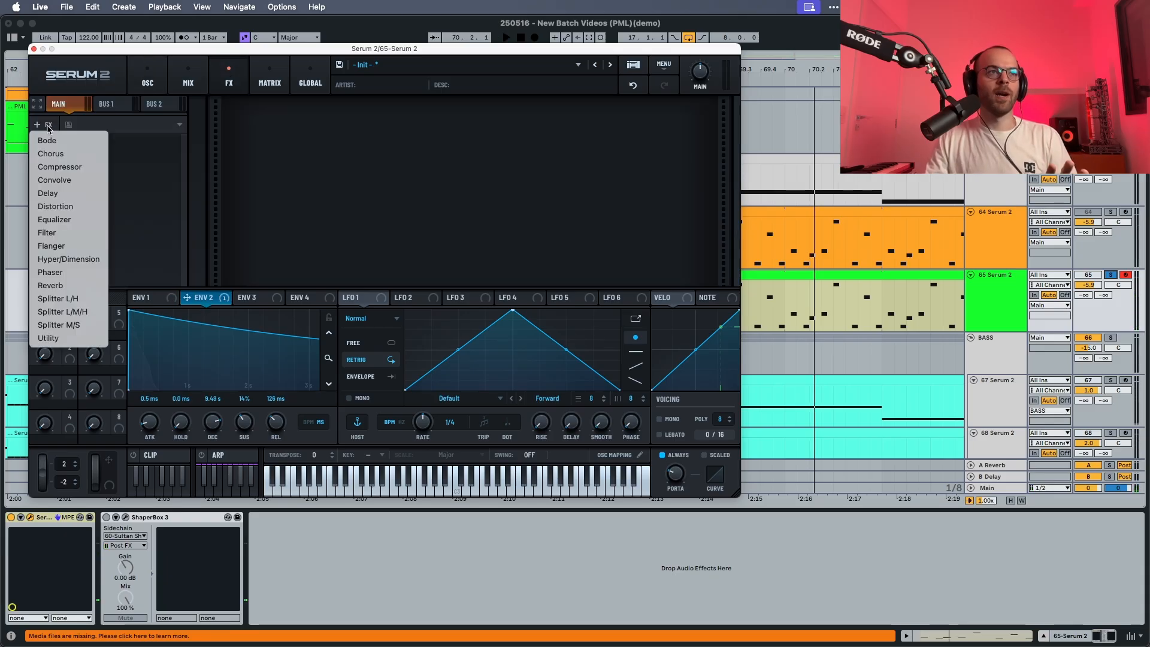
click(63, 259)
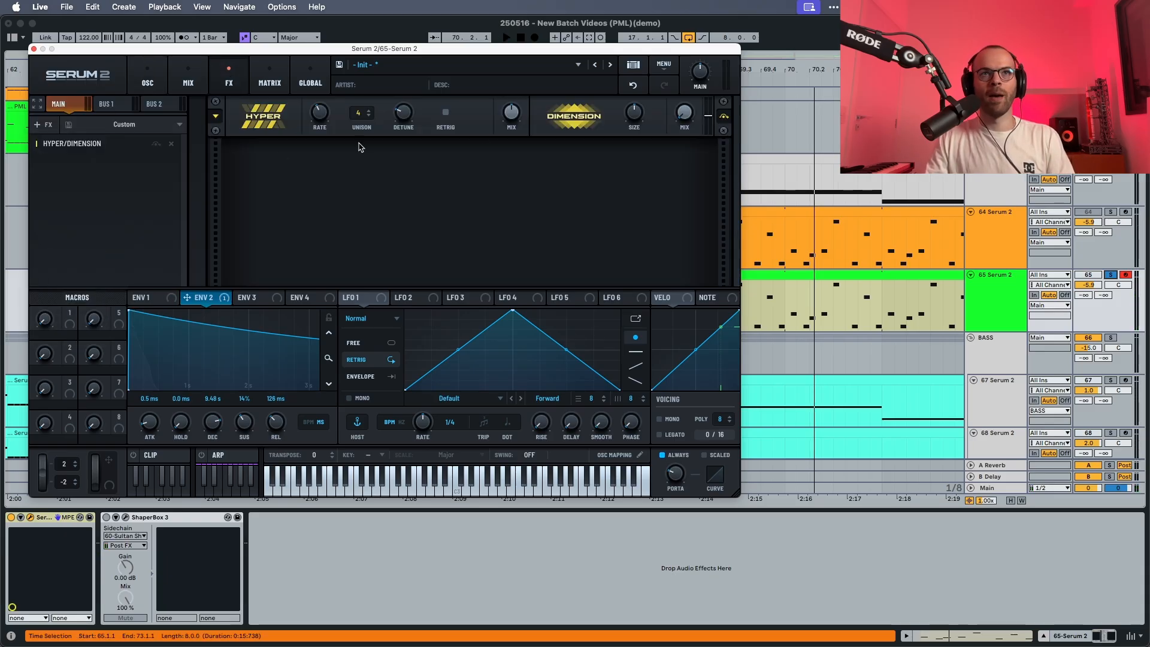
drag(509, 111, 508, 130)
key(space)
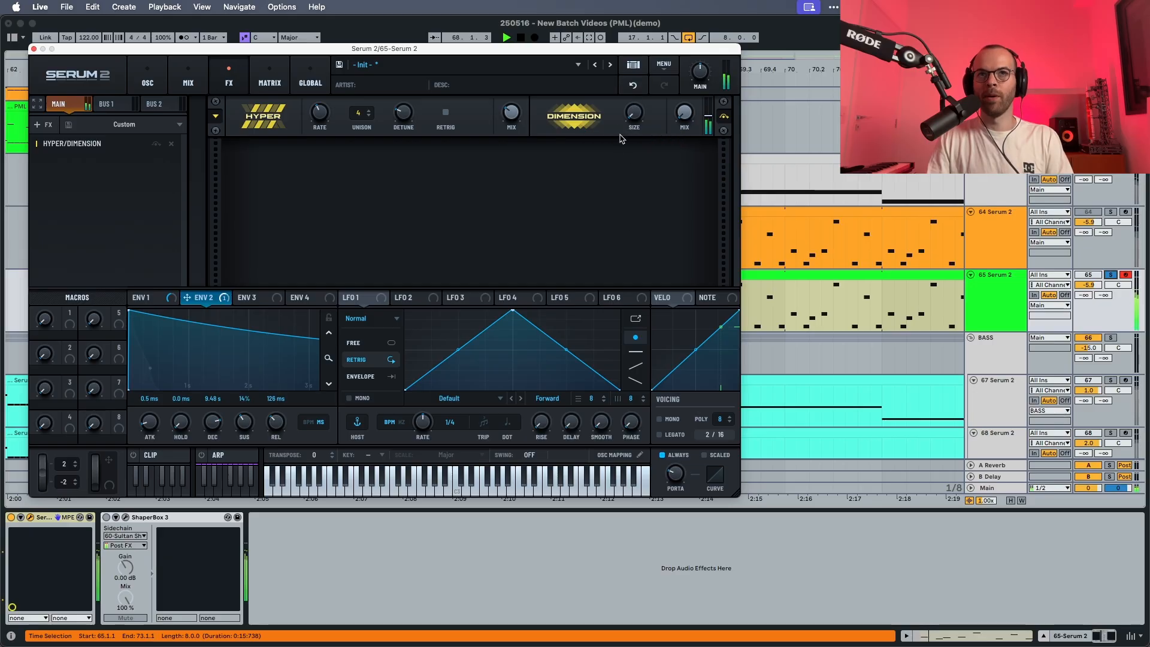
drag(677, 115, 678, 101)
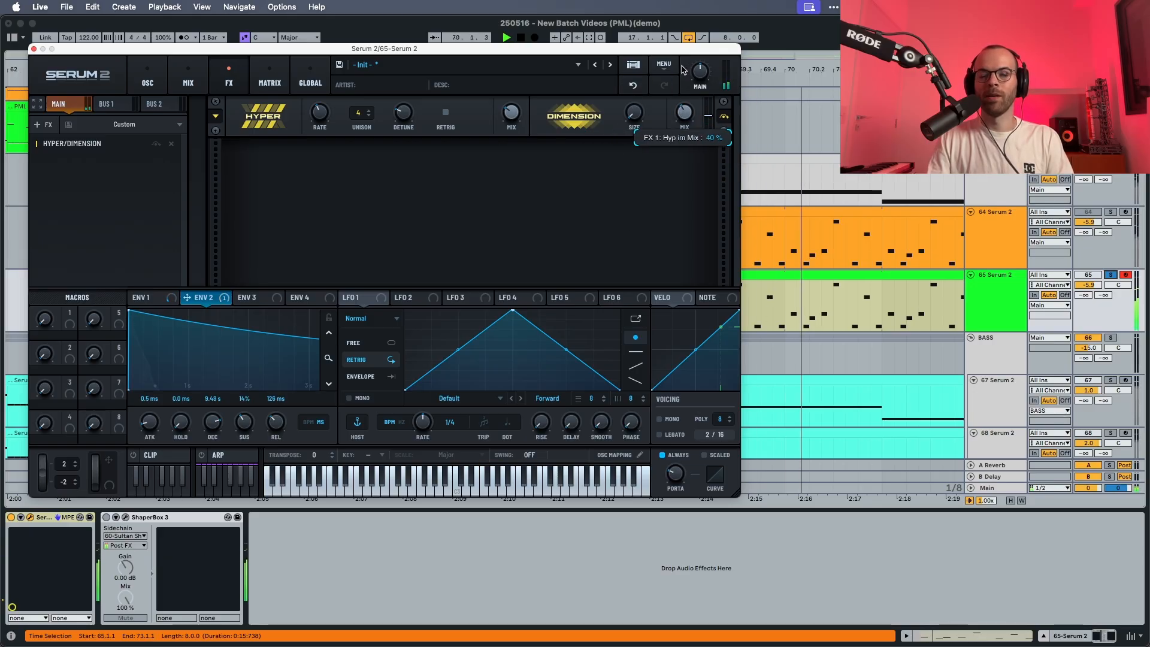
key(space)
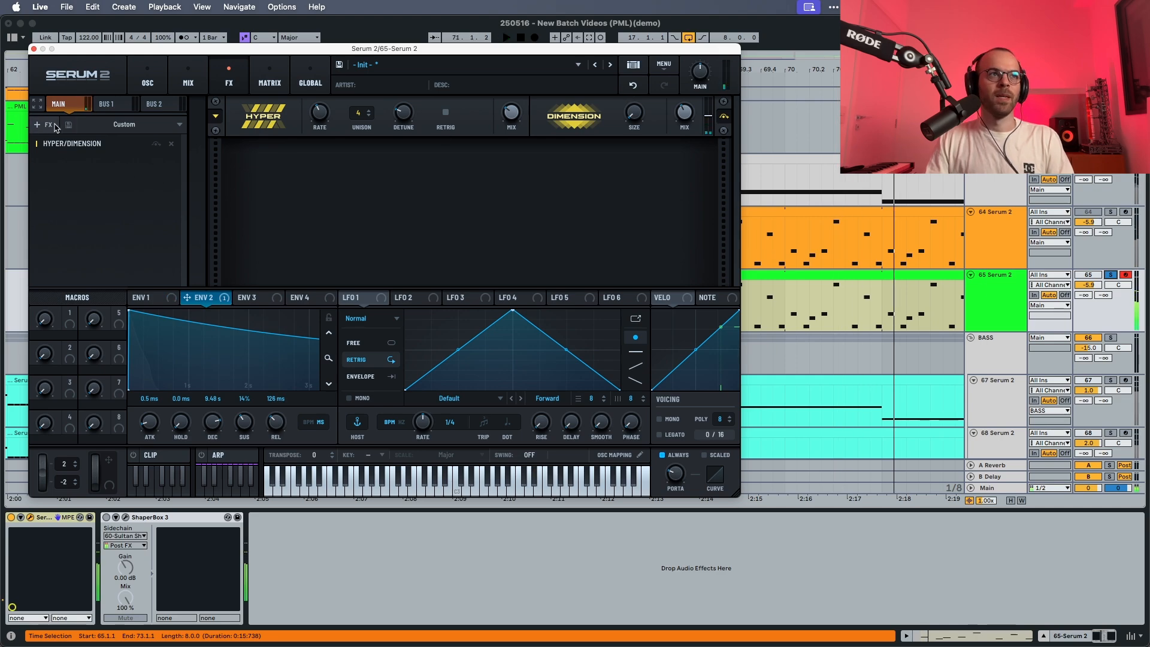
Add a Reverb effect in Hall mode after Hyper/Dimension and audition it with the sequence.
click(40, 124)
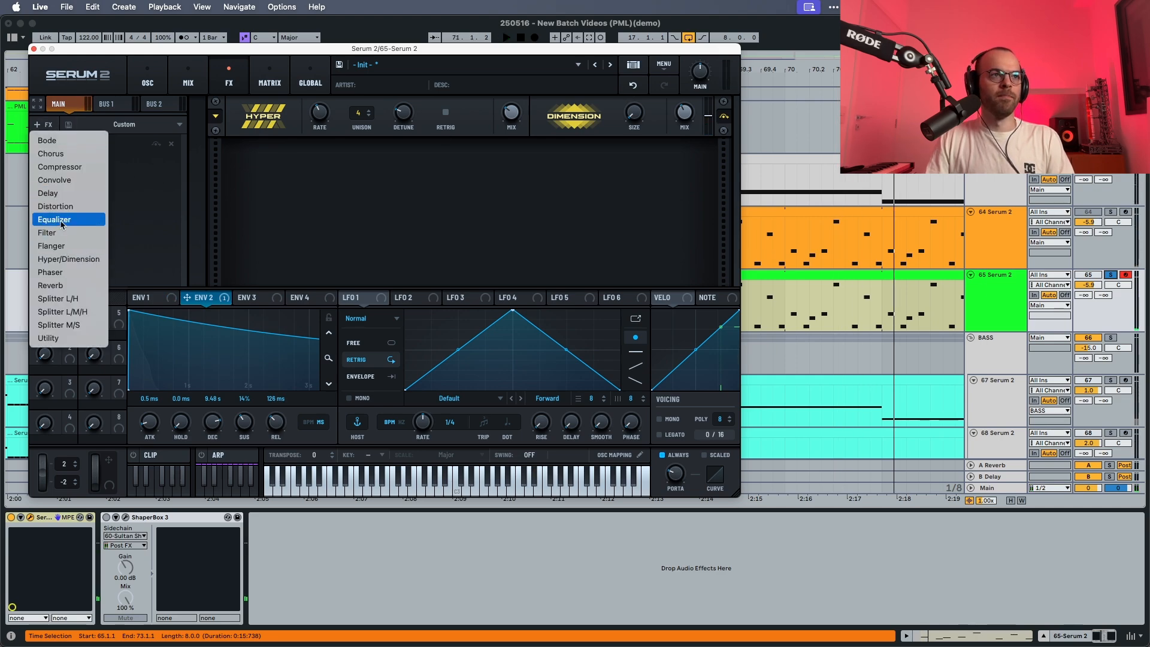
click(65, 286)
key(space)
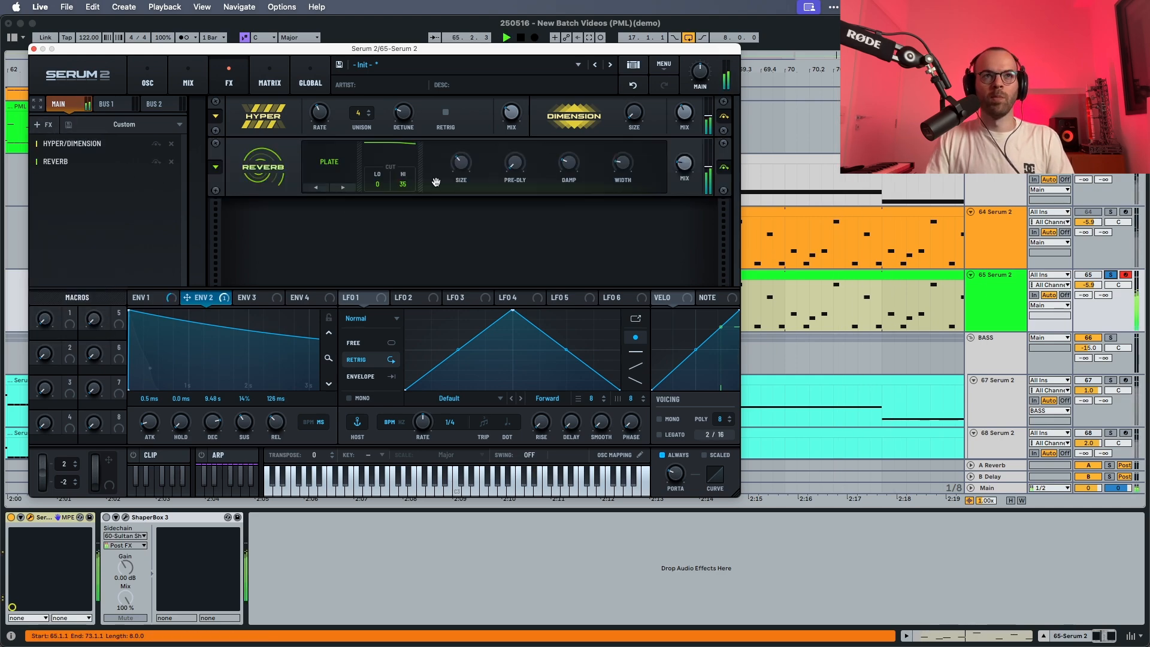
click(343, 188)
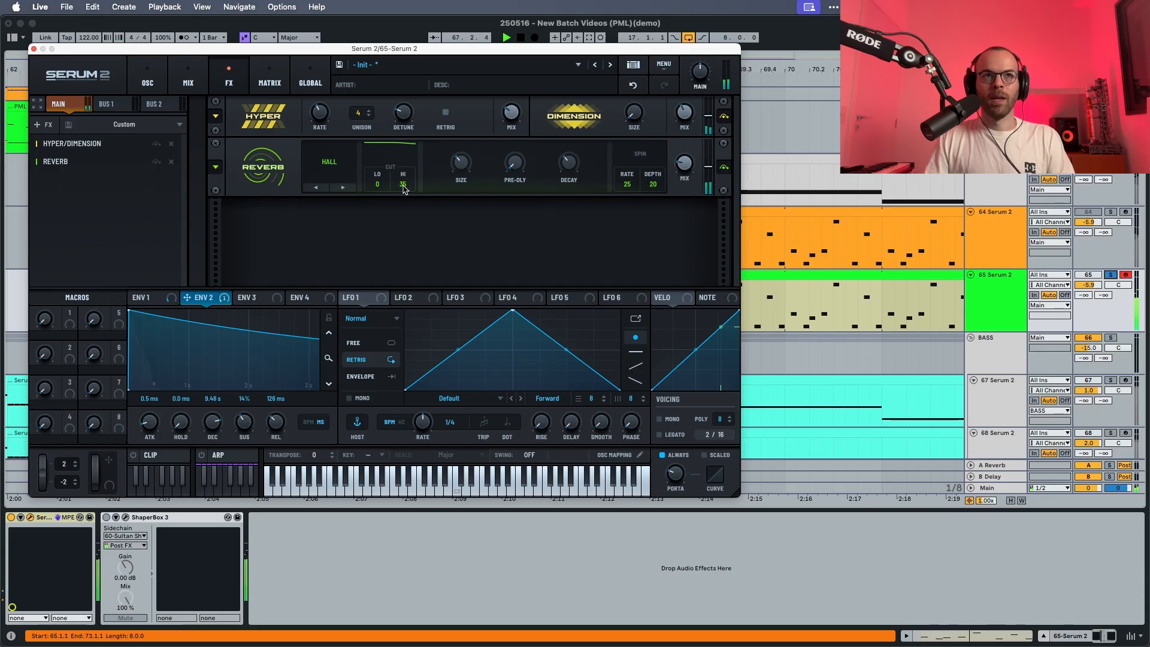
key(space)
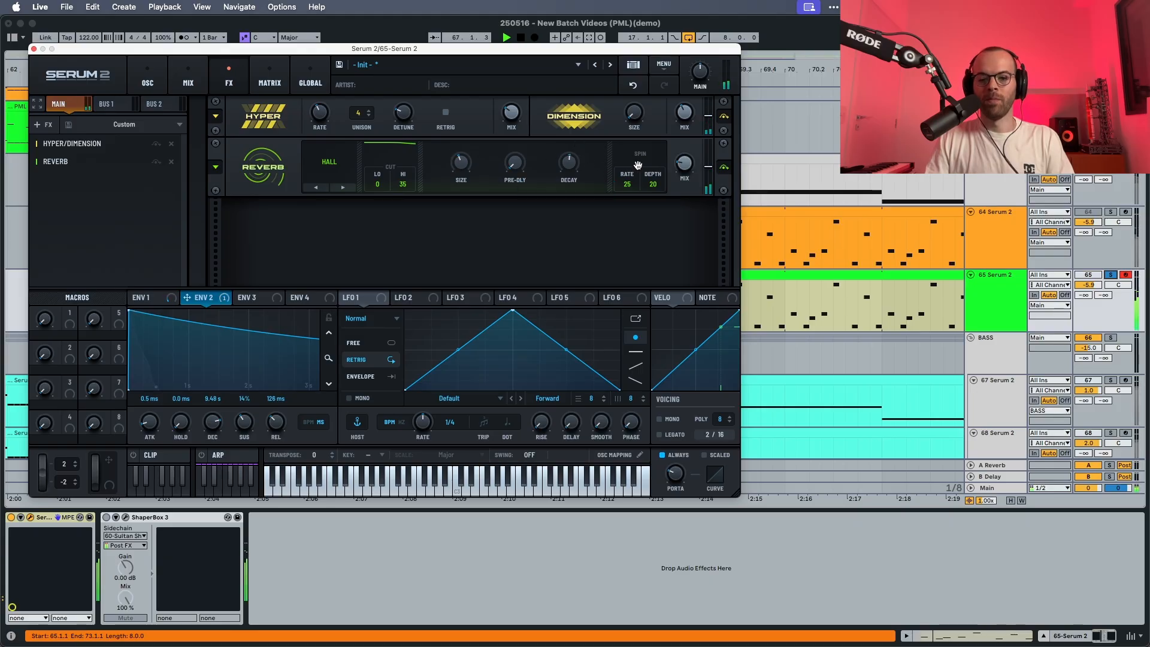
mouse_move(688, 161)
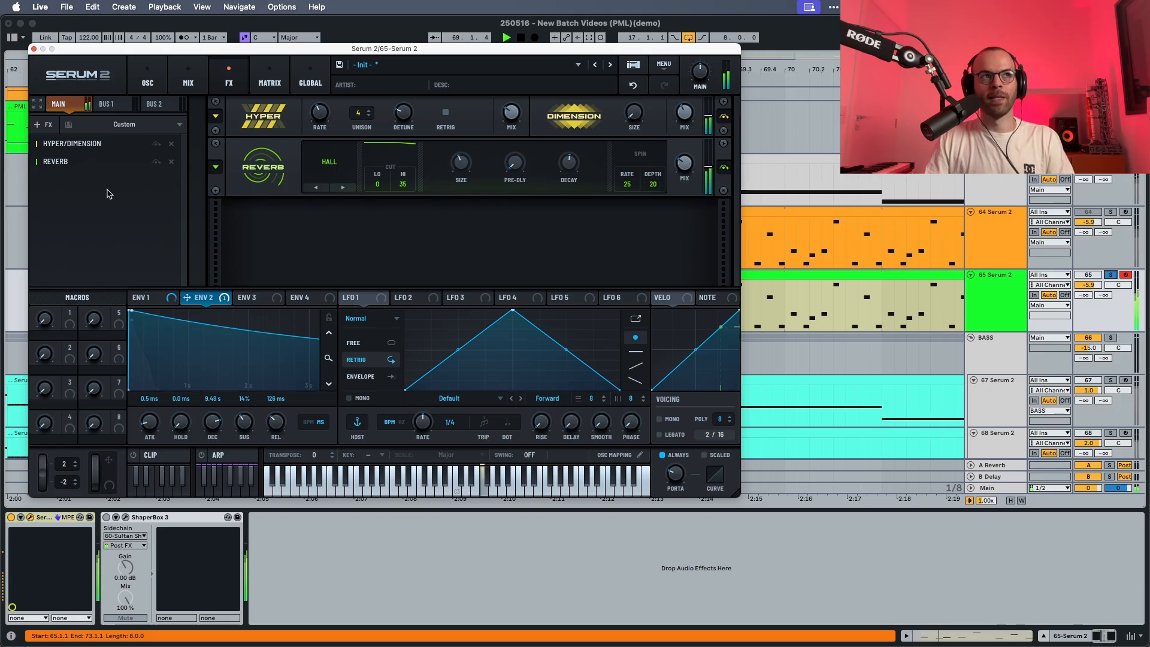
Add an Equalizer and boost its high band as a peak at 4772 Hz with Q 35 and 3.7 dB gain.
click(48, 125)
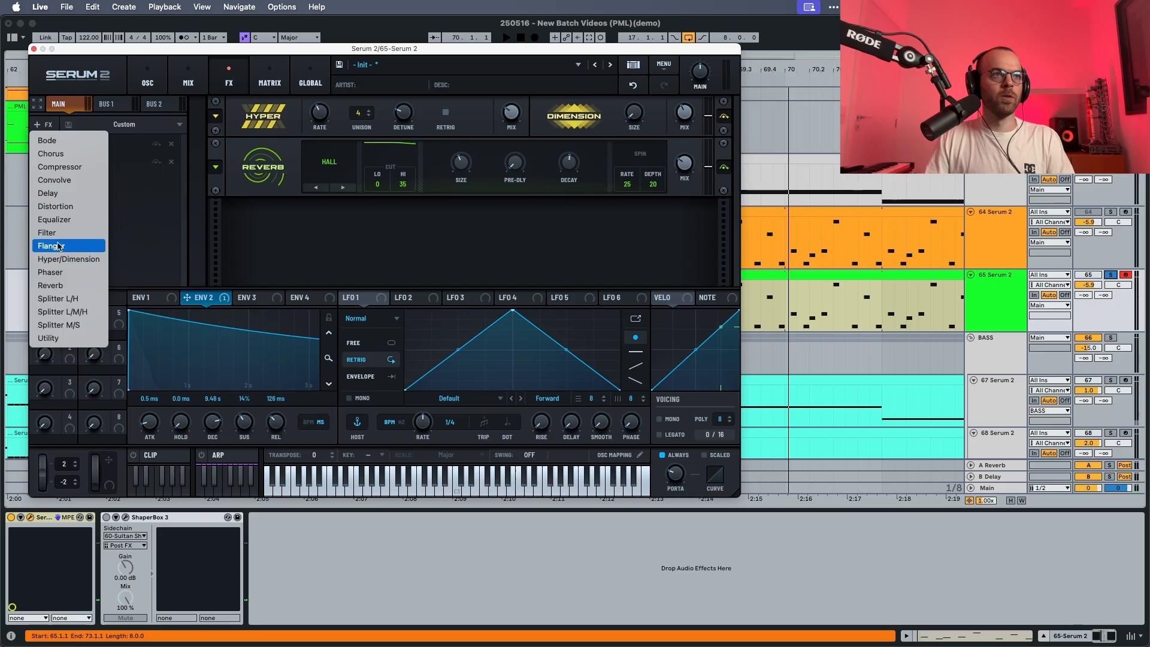
click(54, 219)
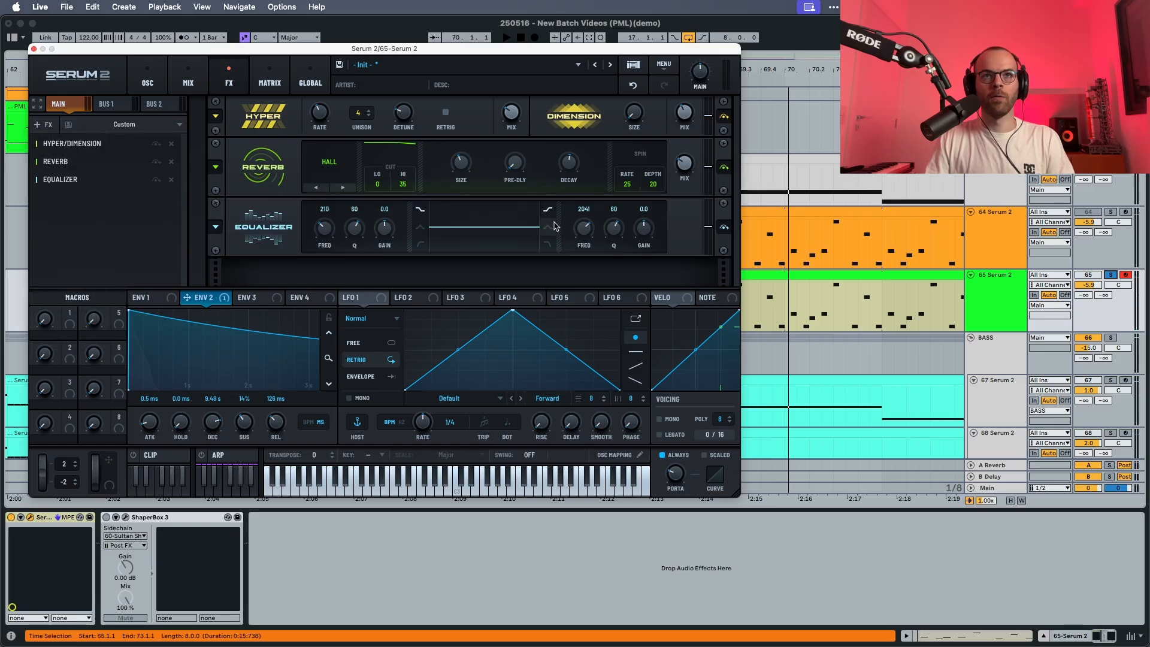
key(space)
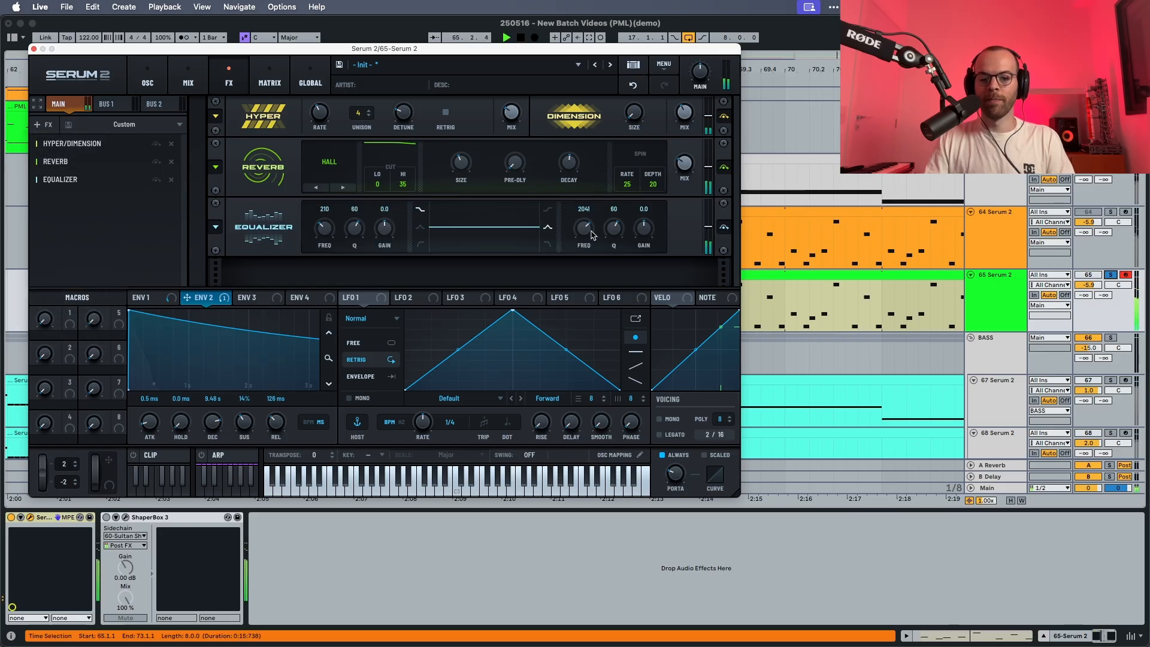
drag(614, 229, 586, 225)
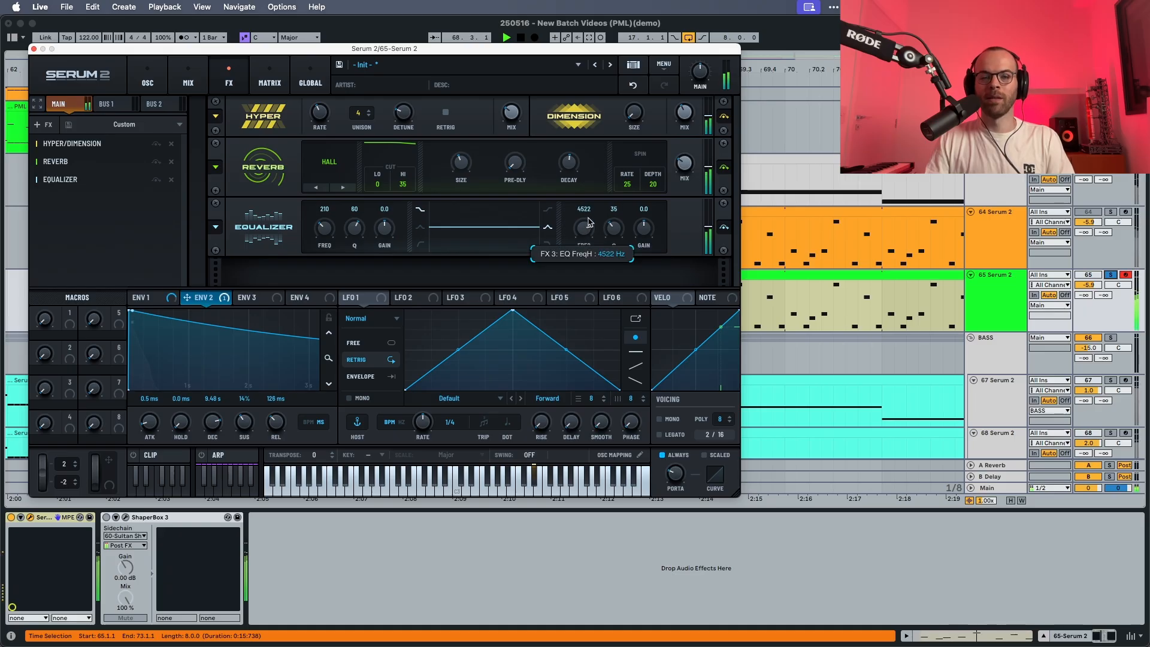
drag(644, 229, 642, 224)
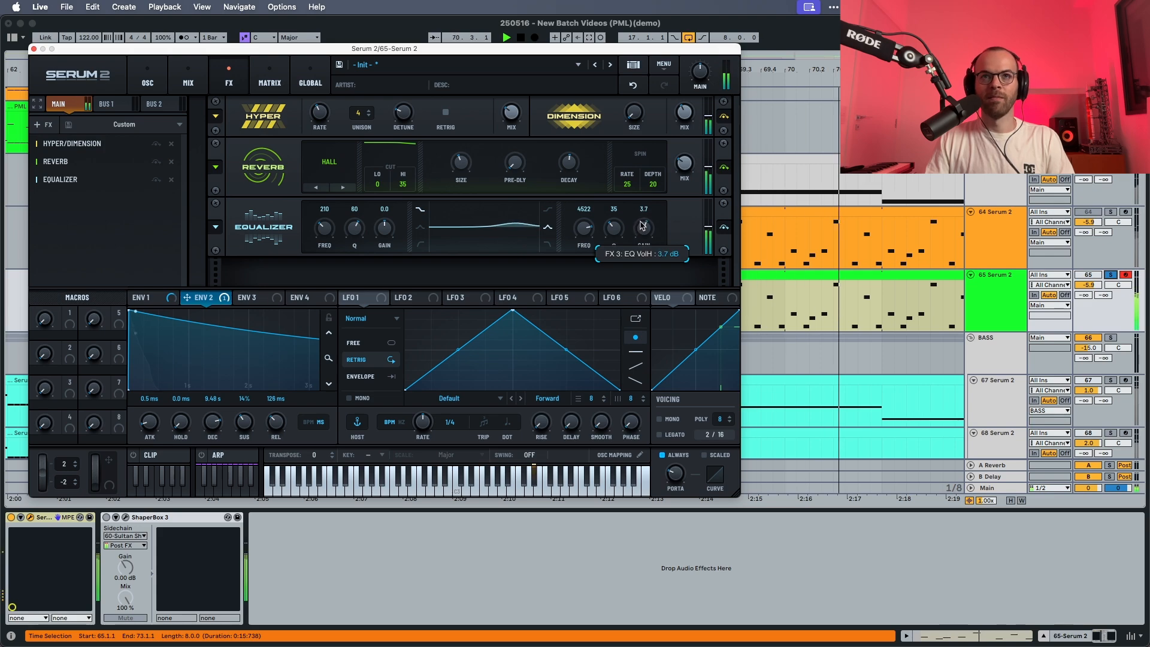
scroll(587, 233, up, 2)
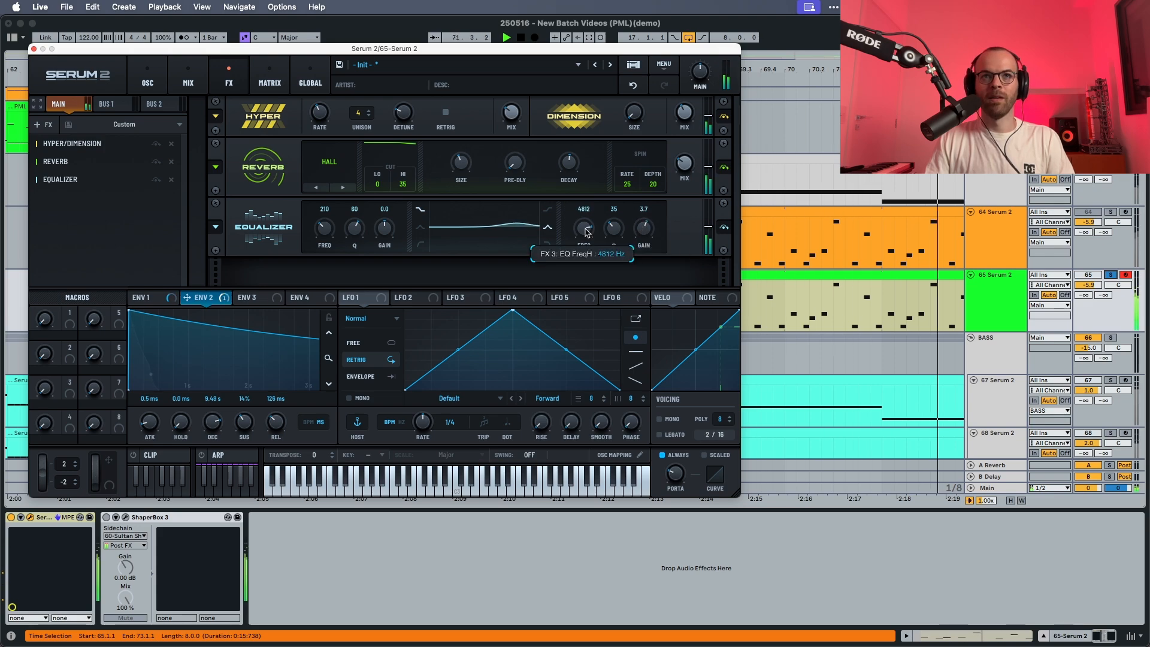
scroll(587, 233, down, 1)
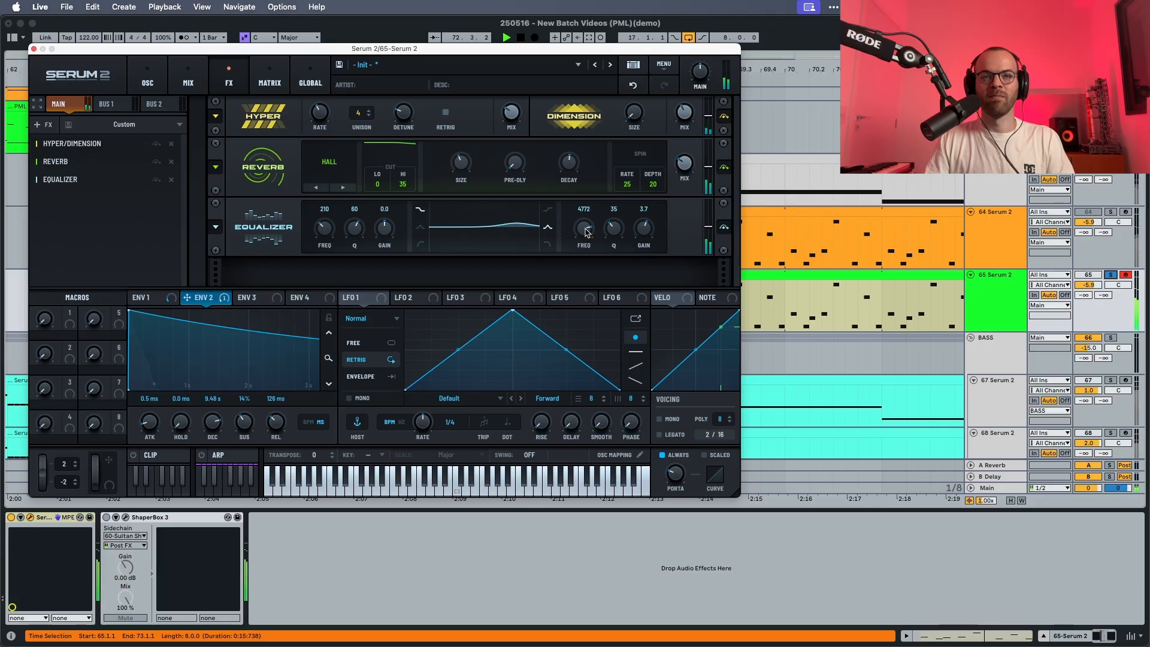
key(space)
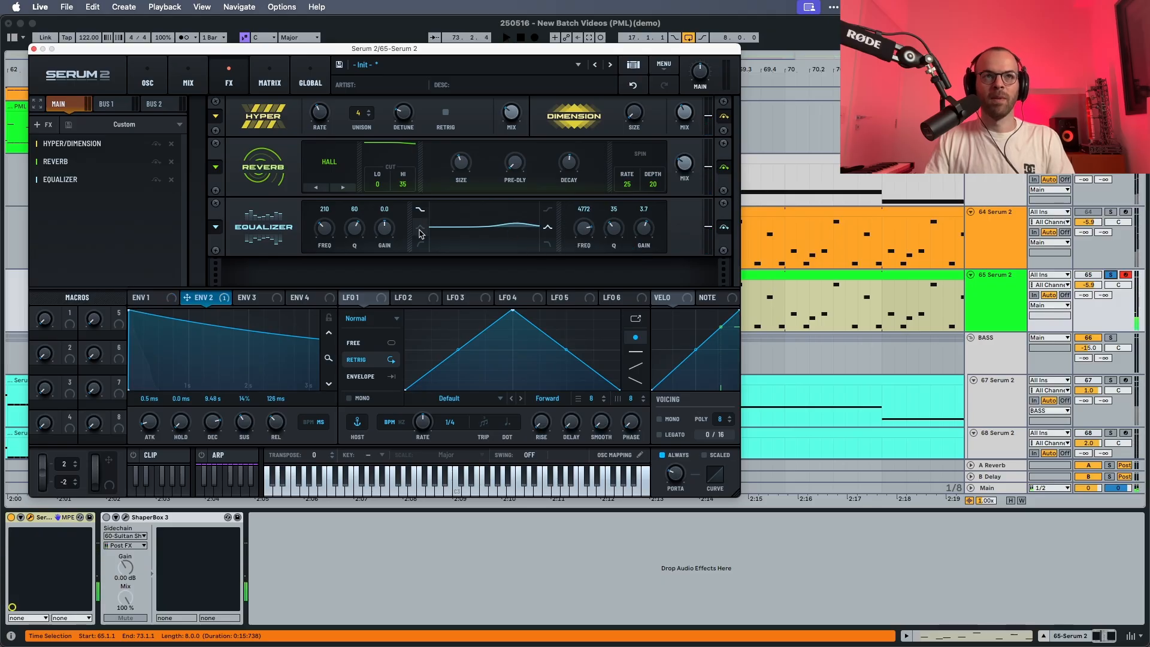
Cut the equalizer's low shelf by 15.2 dB with a Q of 38 while auditioning the sequence.
drag(384, 230, 378, 267)
key(space)
mouse_move(321, 227)
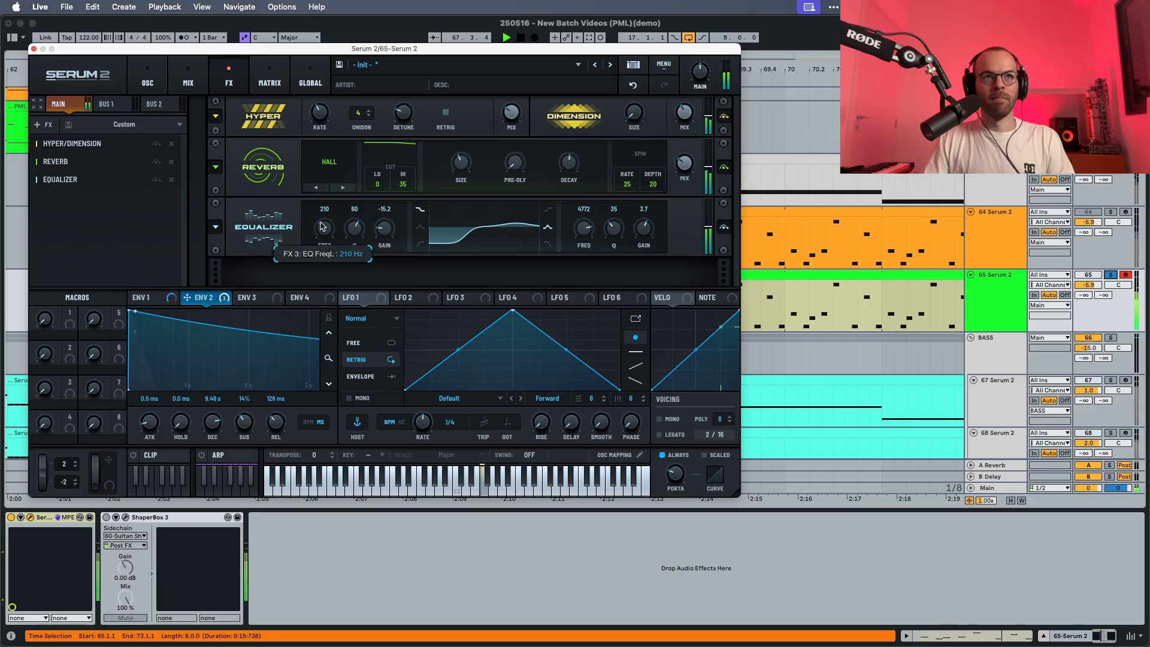
drag(355, 227, 360, 258)
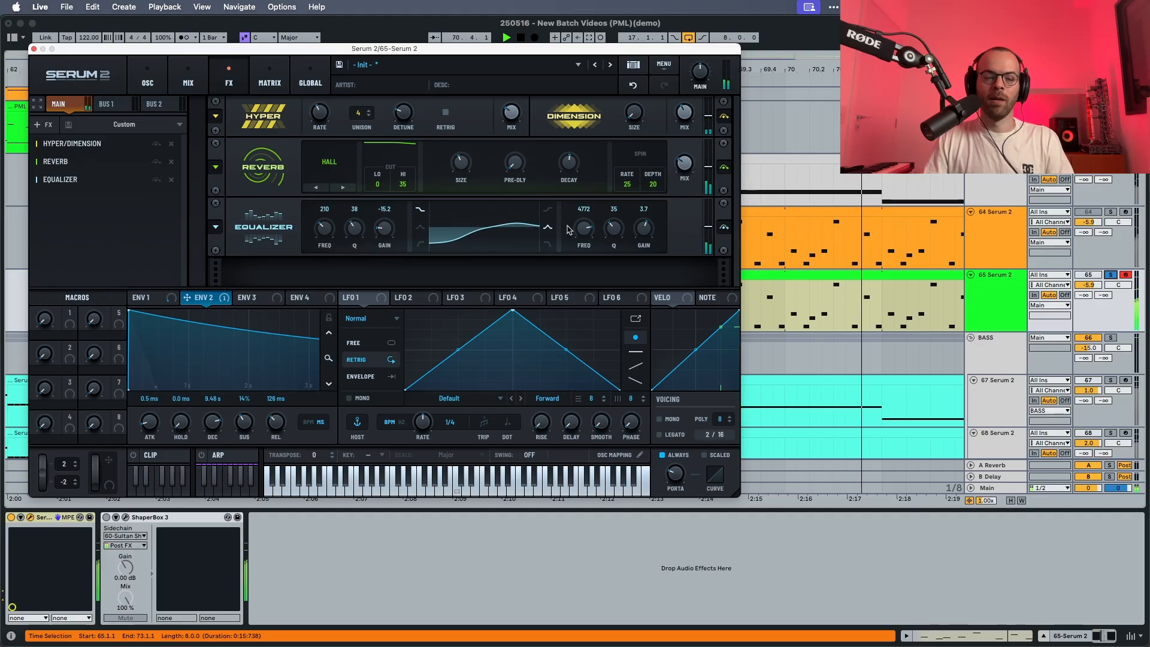
key(space)
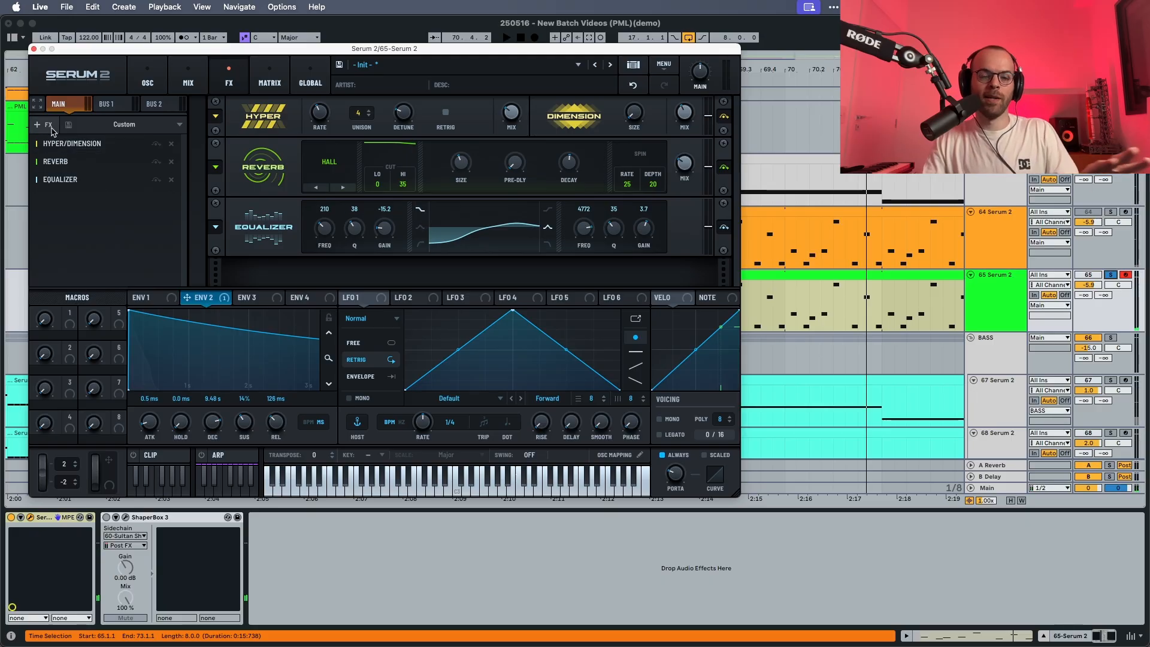
Add a Delay effect in Ping-Pong mode with both channels set to dotted 1/8.
click(42, 124)
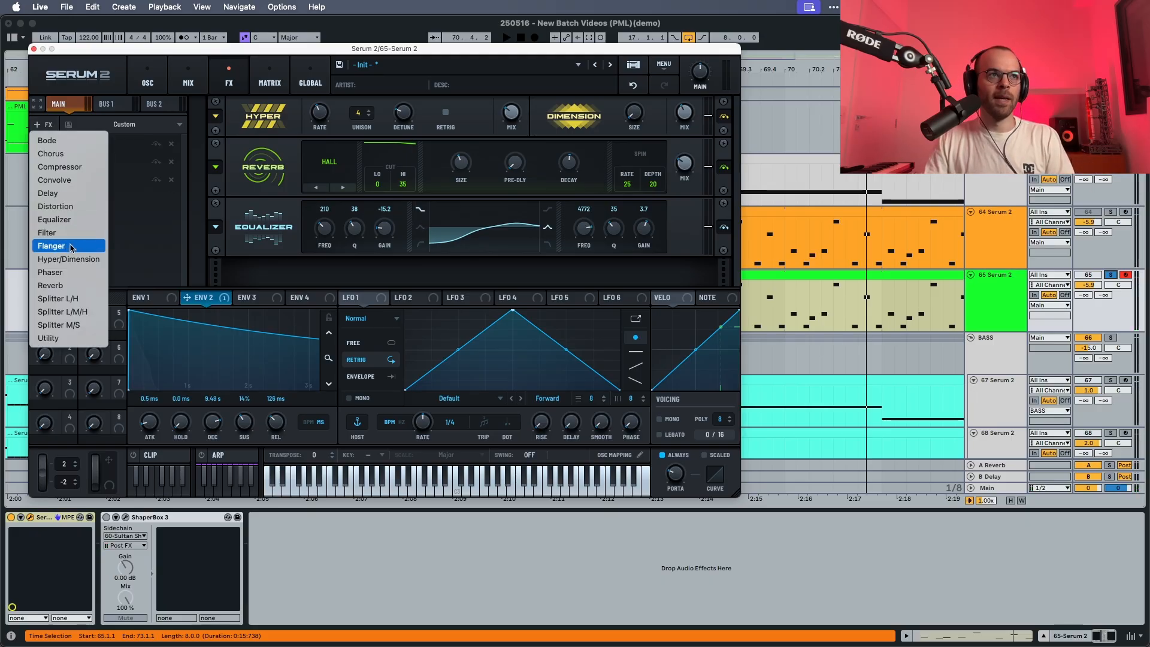
click(65, 194)
key(space)
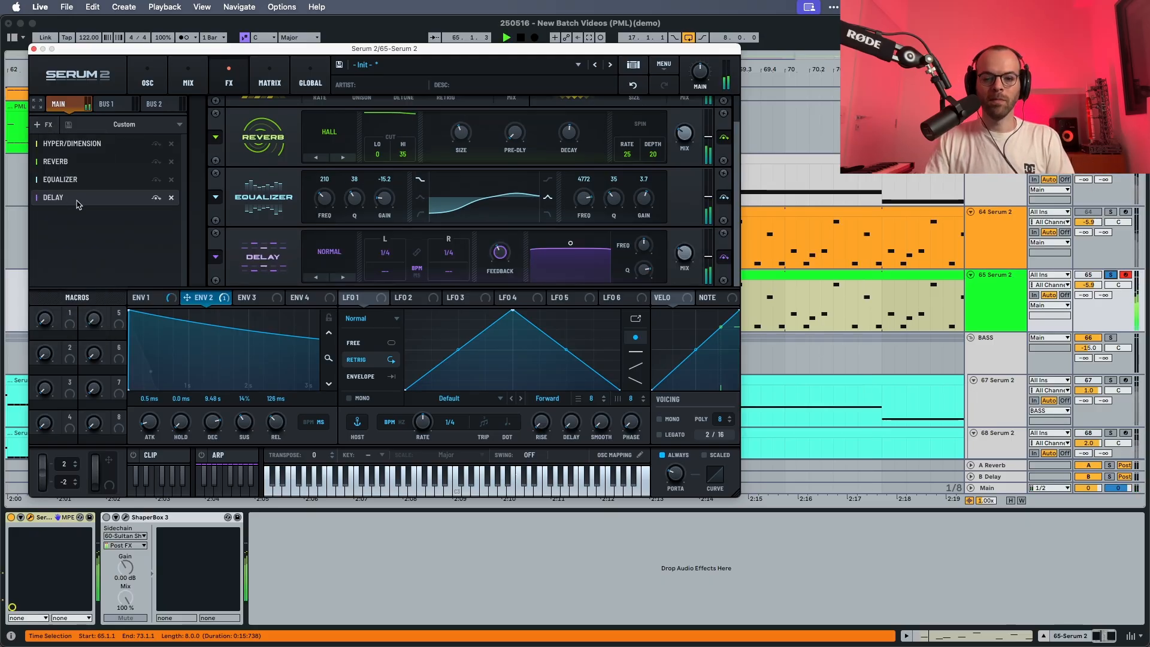
drag(388, 254, 391, 118)
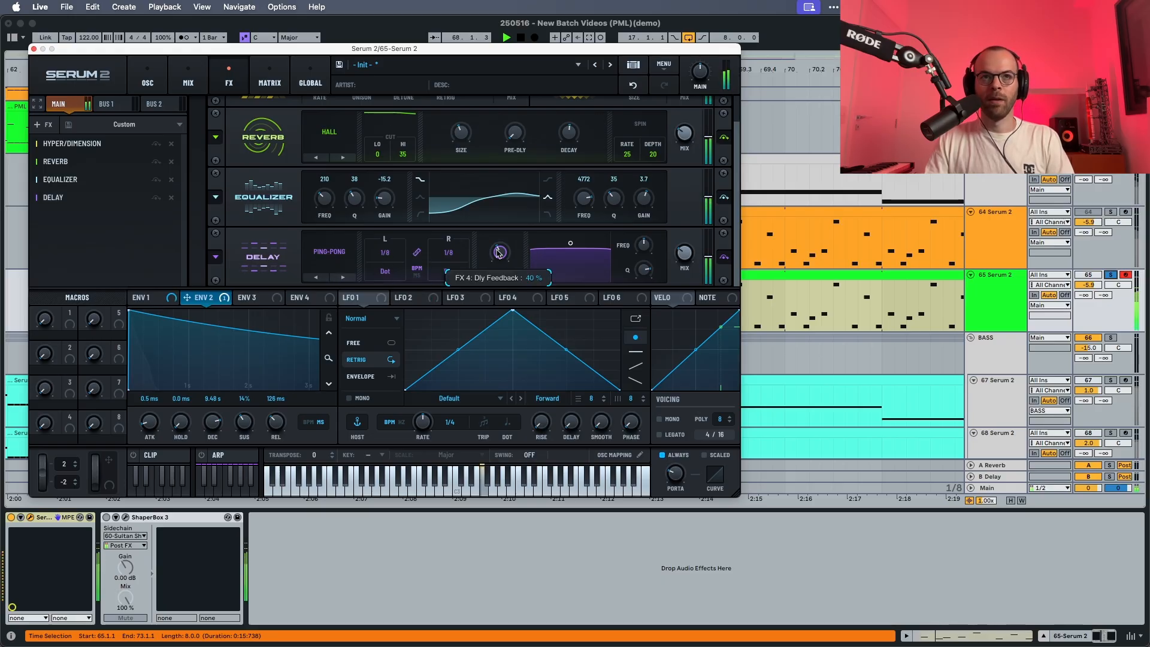
Adjust the delay's feedback and mix, and shape its filter with a higher frequency and a bandwidth of 5.9.
drag(500, 251, 498, 244)
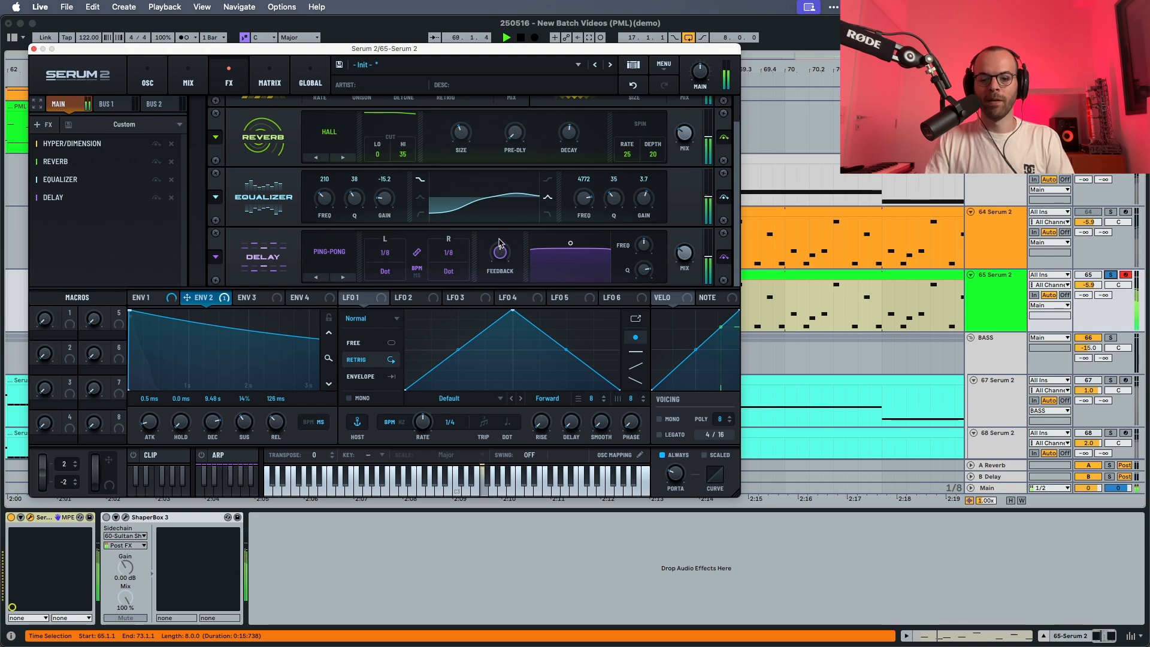
drag(643, 245, 641, 279)
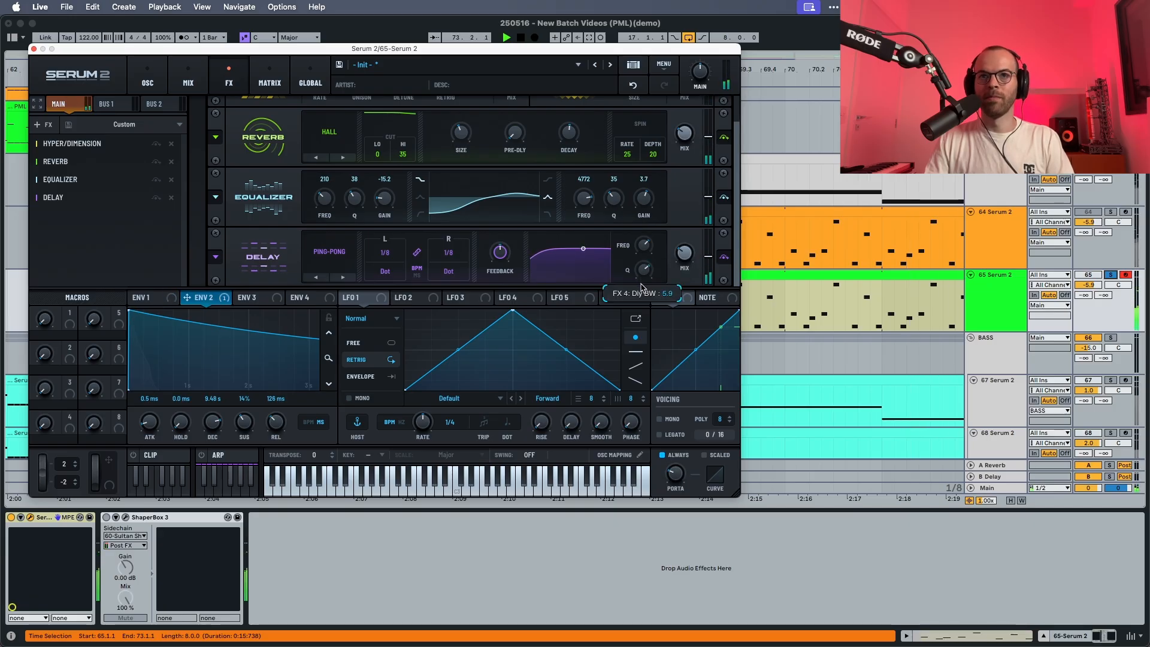
drag(685, 267, 686, 241)
key(space)
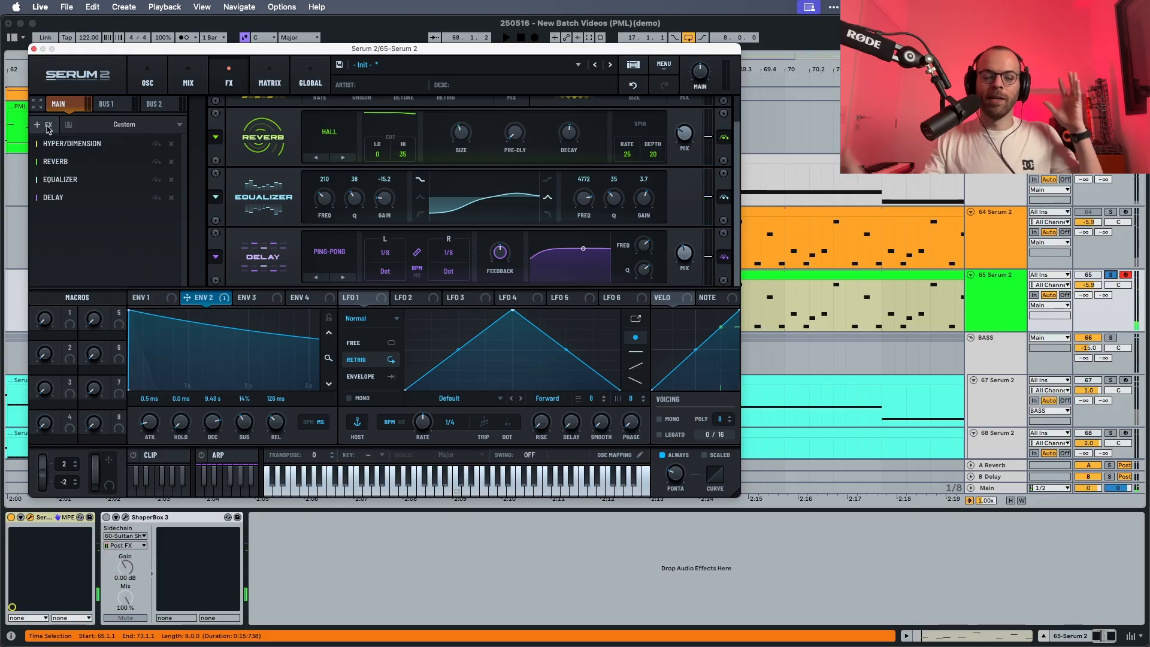
Add a second Equalizer with both bands as peaks and boost the high band at 13541 Hz with Q 46 and 2.3 dB gain.
click(47, 127)
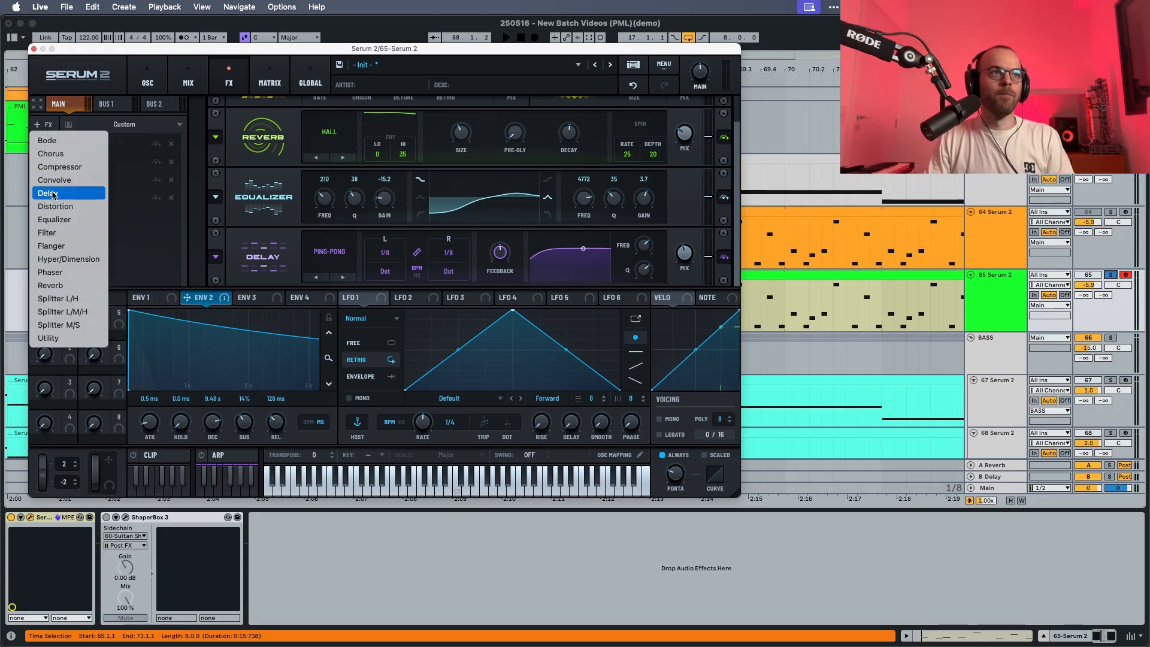
click(72, 217)
key(space)
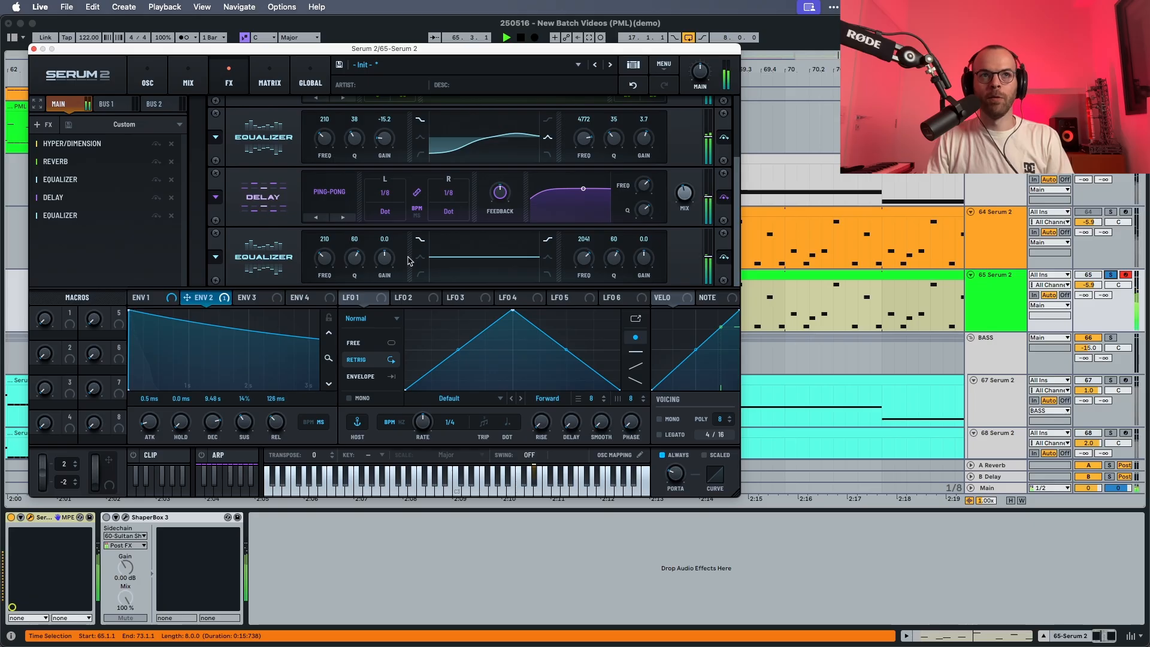
click(420, 256)
click(547, 257)
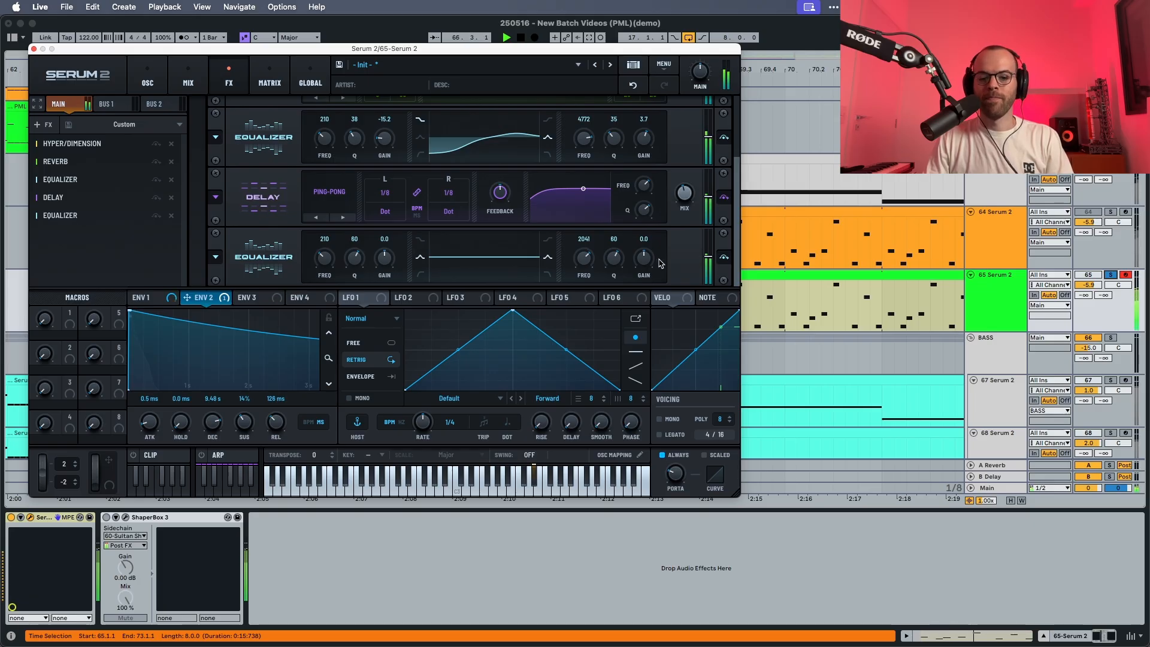
drag(642, 263, 614, 273)
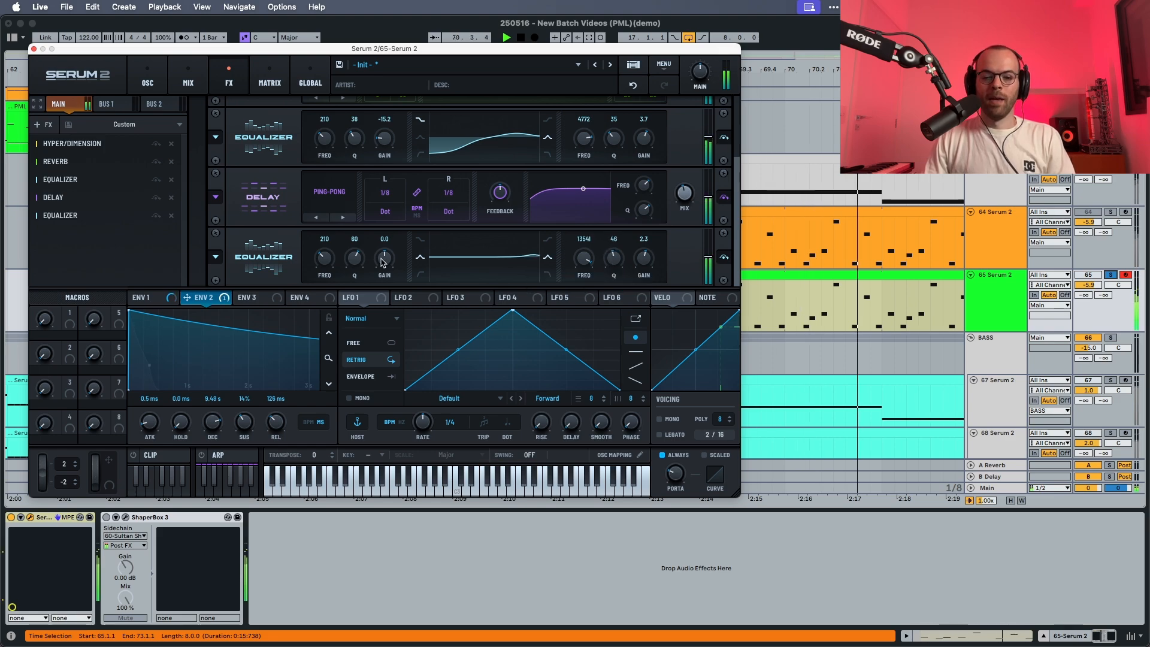
Cut the second equalizer's low band by 5.1 dB at 1170 Hz with Q 34, and compare the sound with the effect bypassed.
key(space)
drag(324, 256, 333, 231)
key(space)
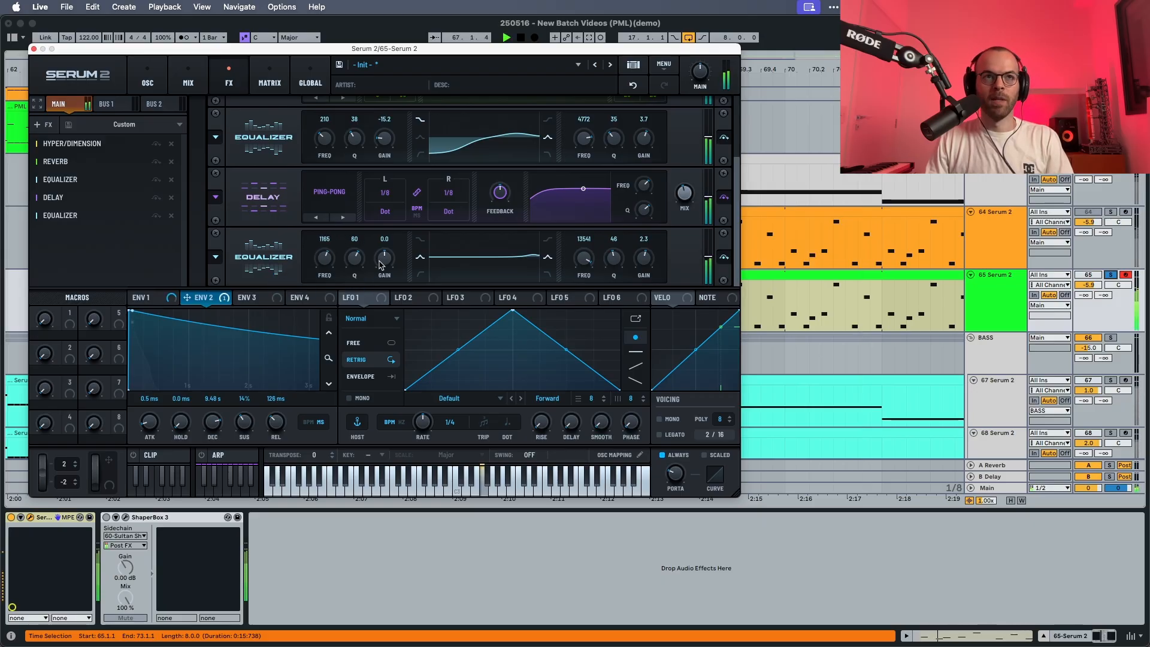
mouse_move(350, 262)
drag(351, 262, 351, 288)
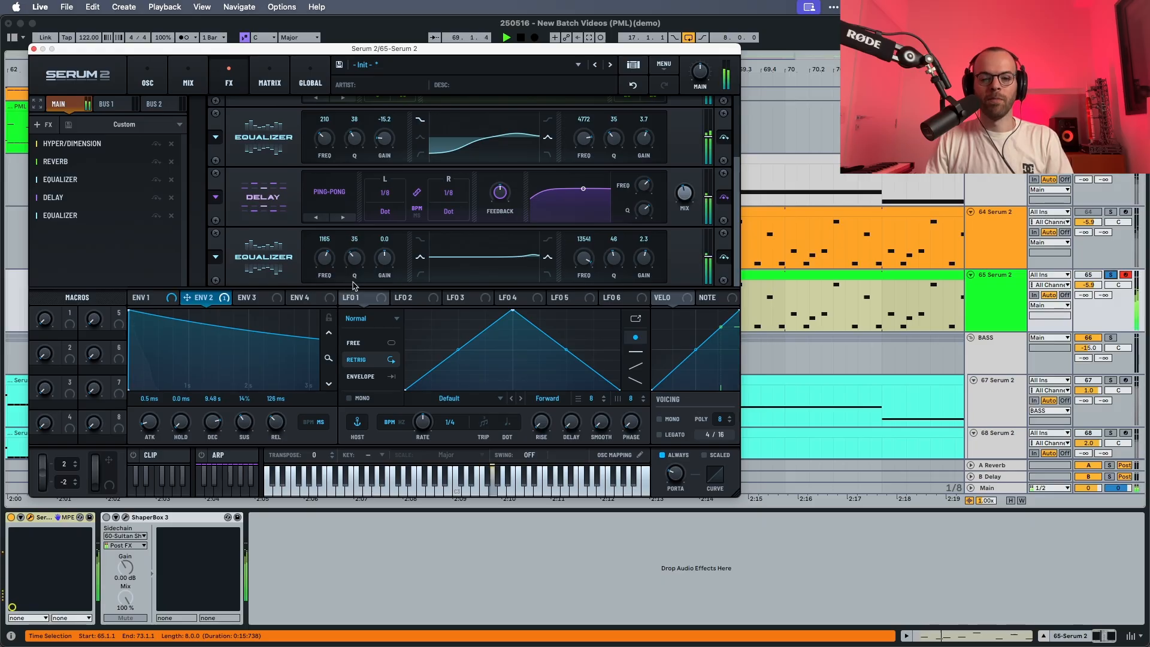
drag(362, 266, 329, 262)
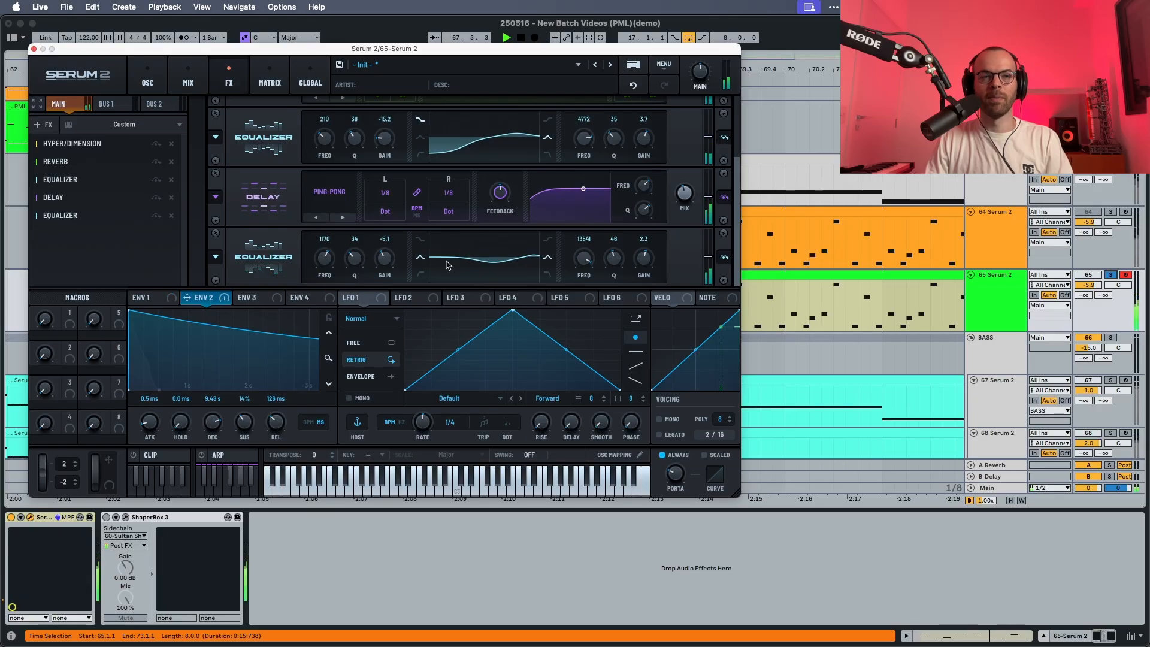
click(726, 259)
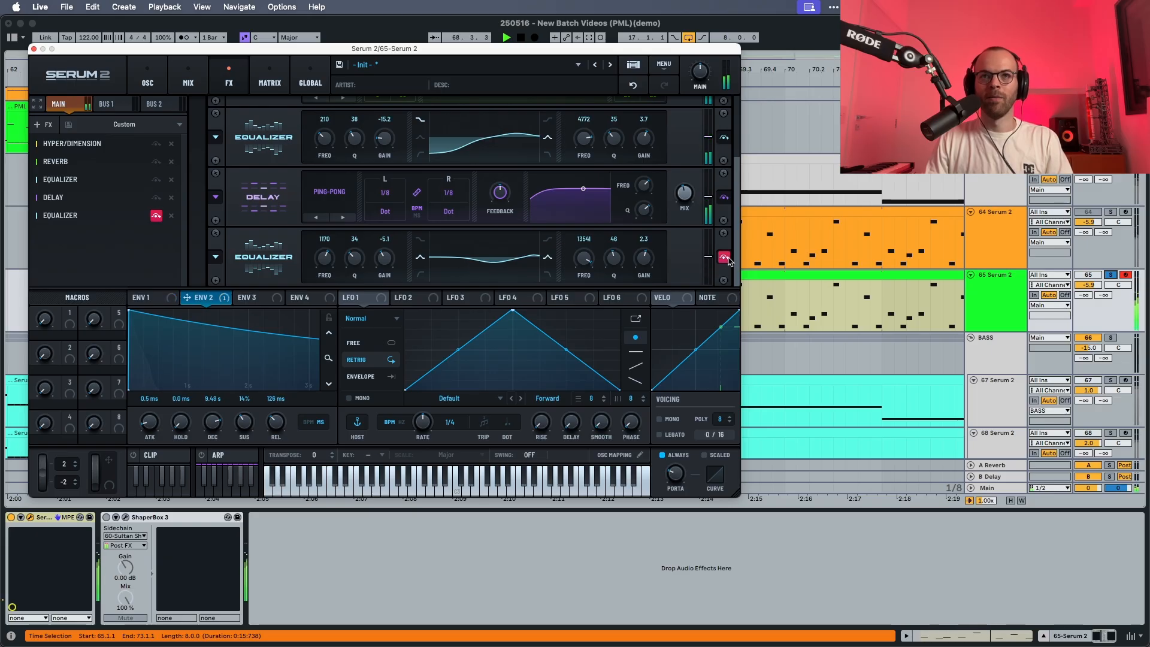
click(726, 259)
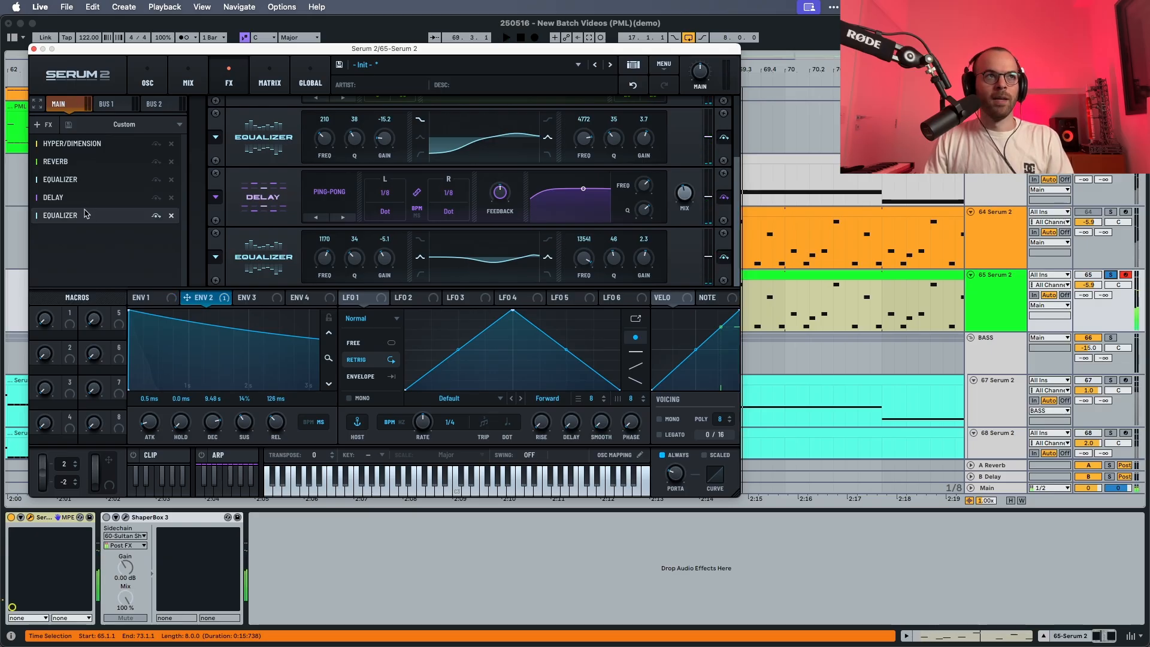
Add a Filter effect at the end of the chain and set its type to High 12.
click(43, 124)
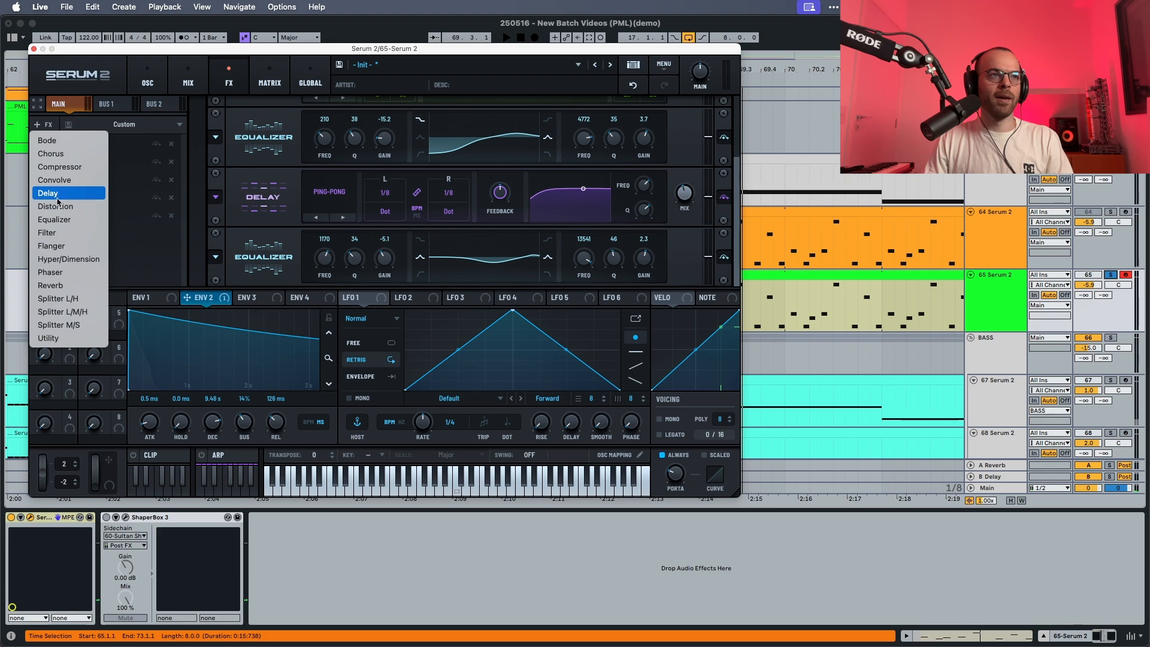
click(62, 233)
click(342, 278)
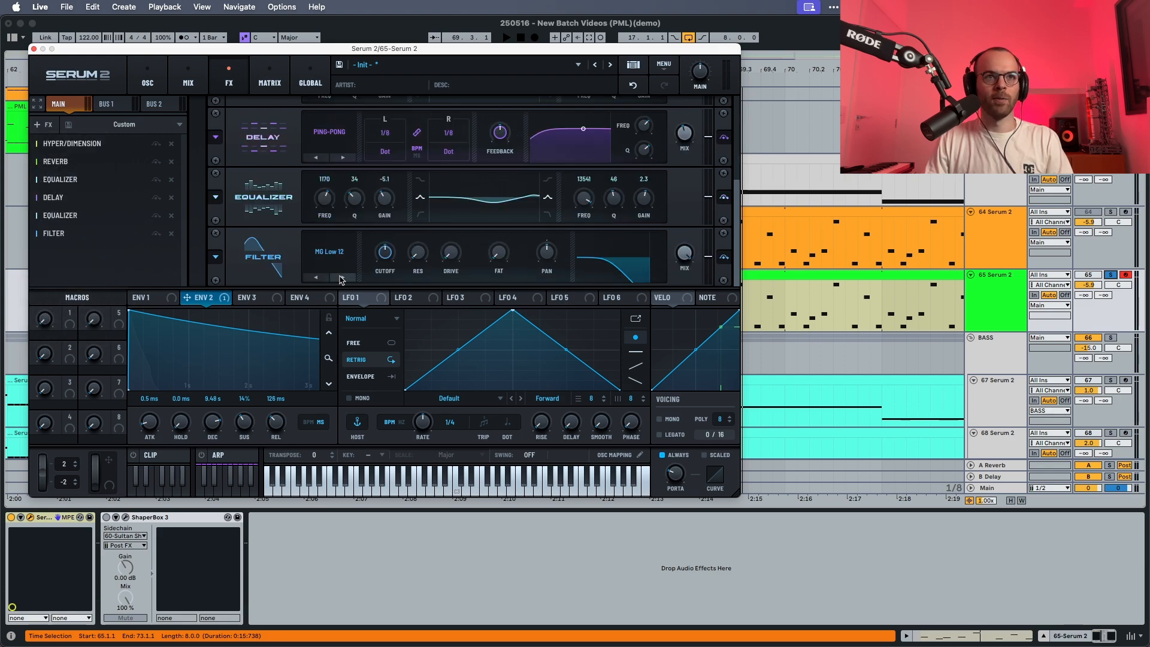
click(340, 277)
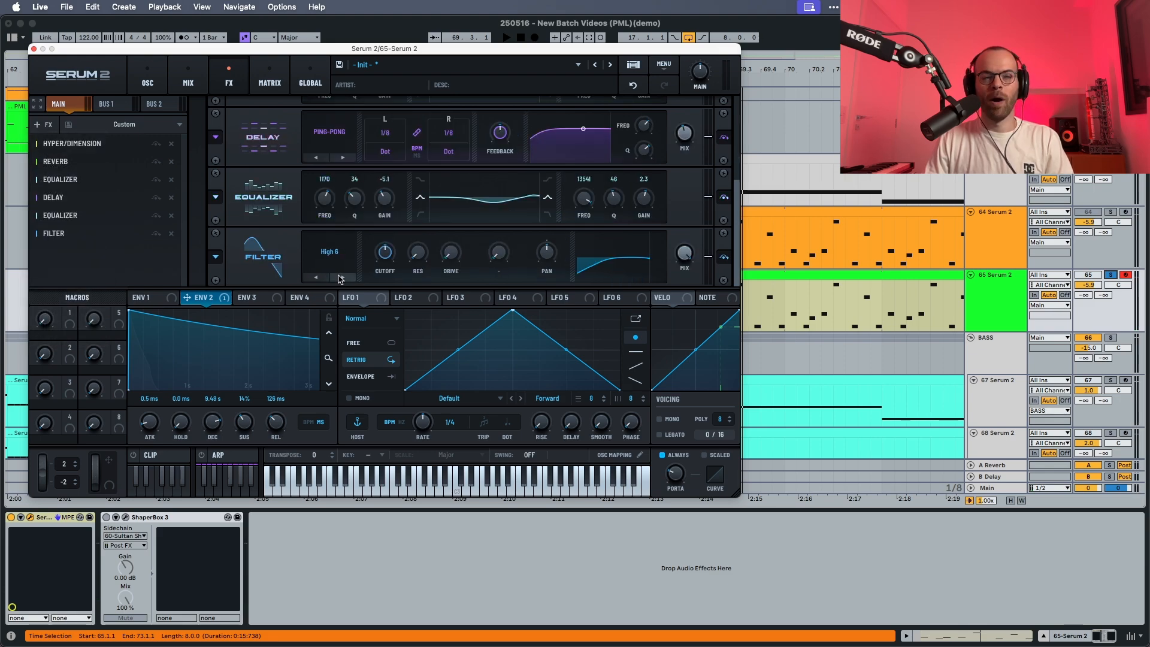
click(339, 277)
Lower the high-pass filter's cutoff to its minimum and add a little drive, then audition the sequence.
drag(384, 254, 382, 339)
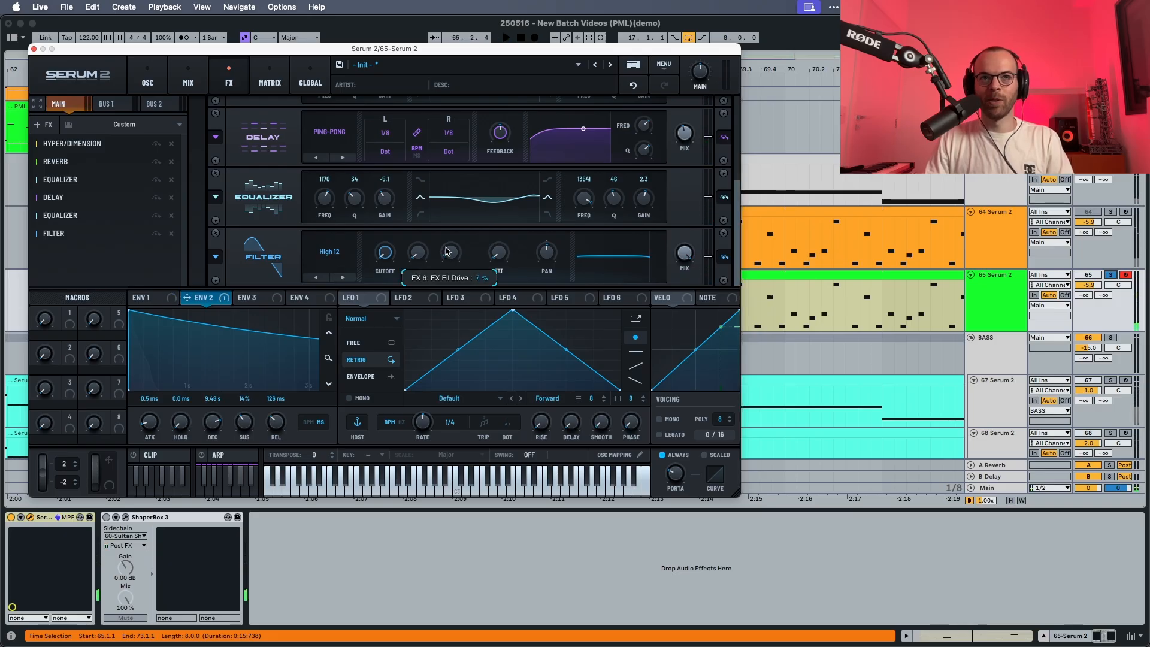
drag(447, 251, 447, 244)
key(space)
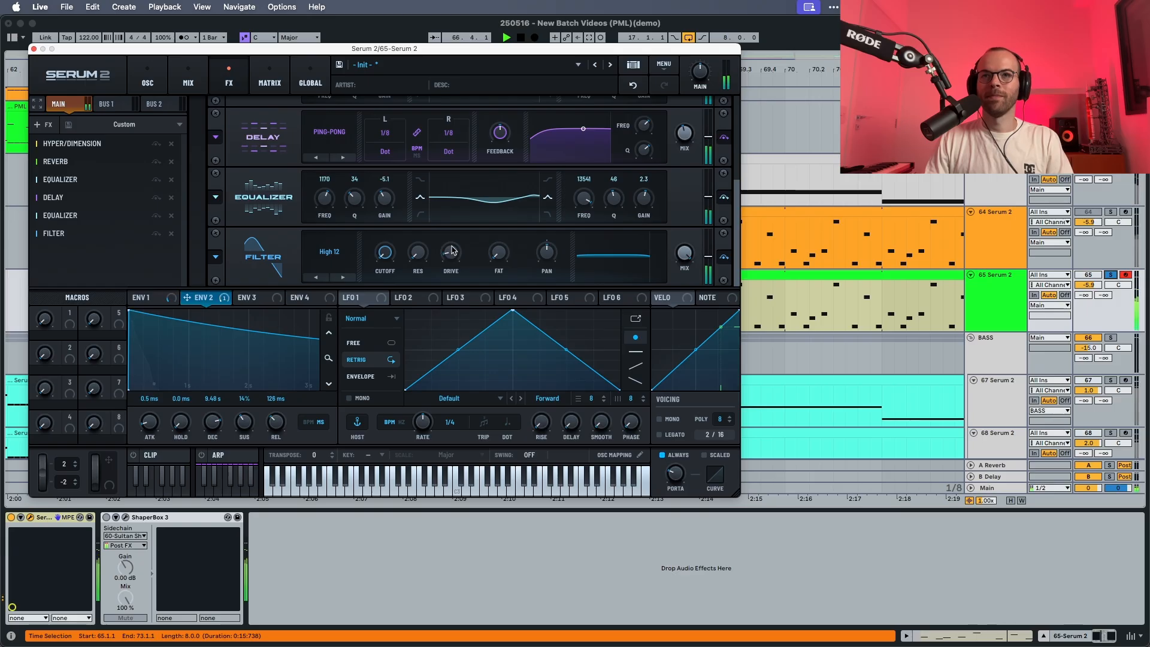
Unsolo the 65 Serum 2 track to hear the lead in the full mix, and switch to the 64 Serum 2 track's lead.
click(1110, 275)
key(space)
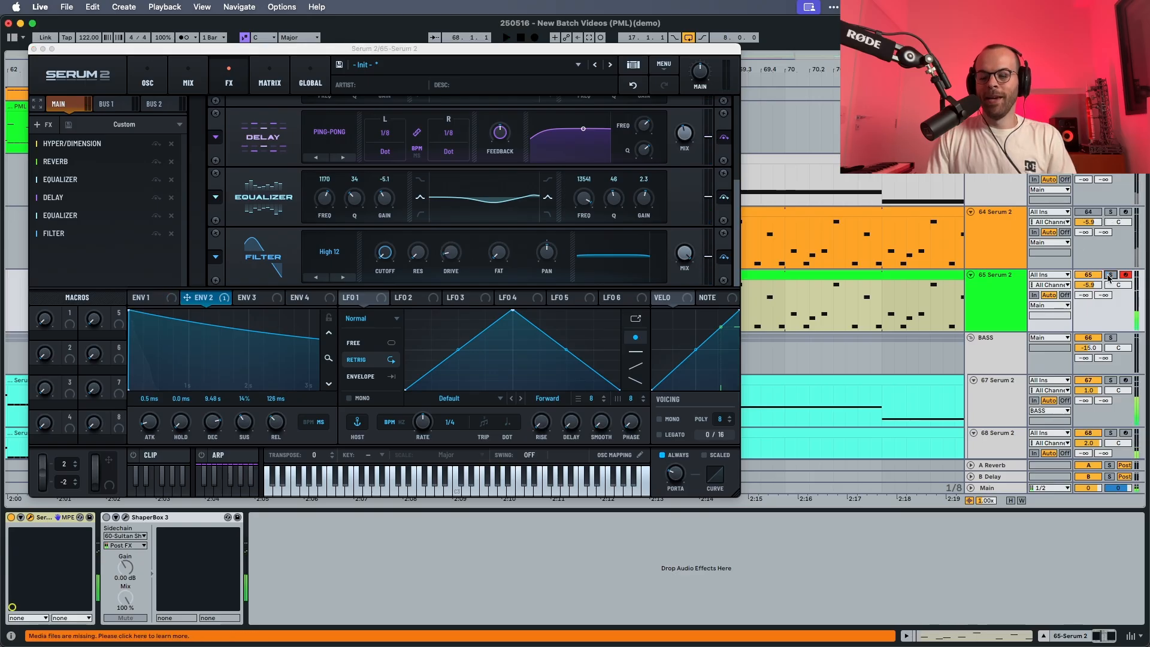
key(space)
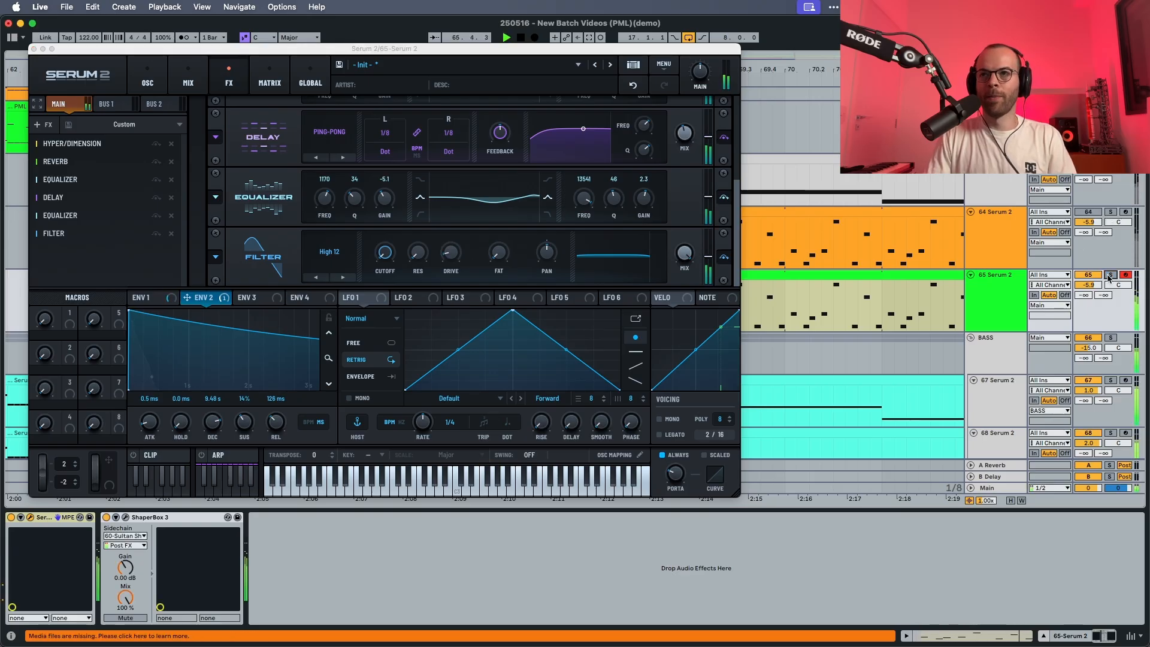
click(1009, 247)
key(space)
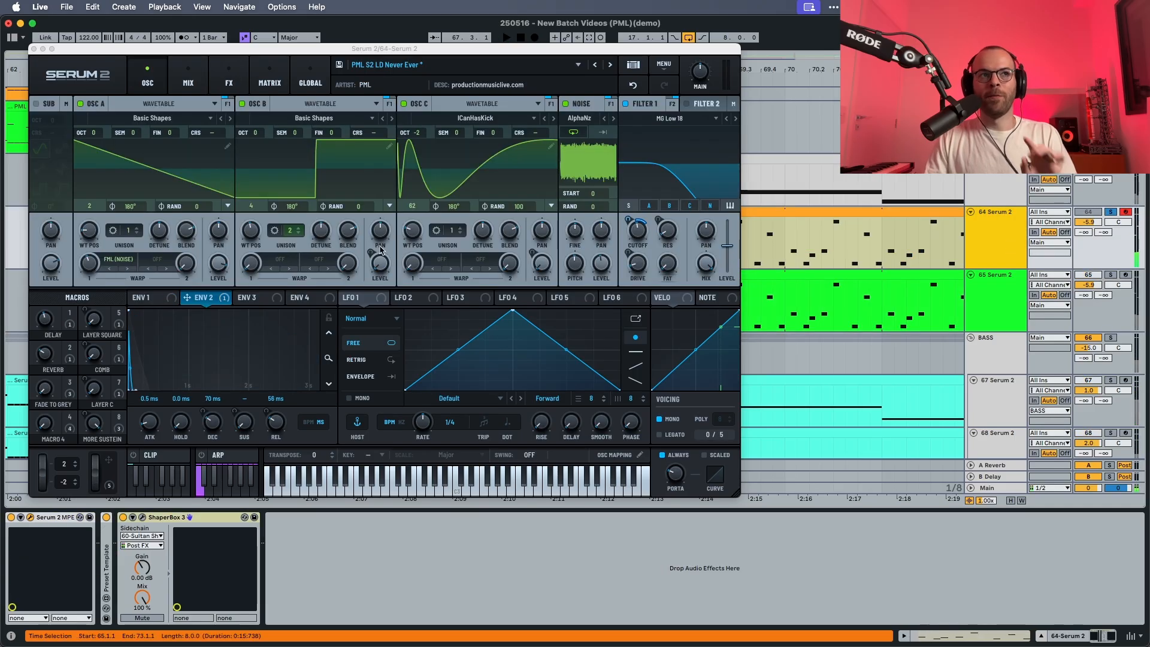